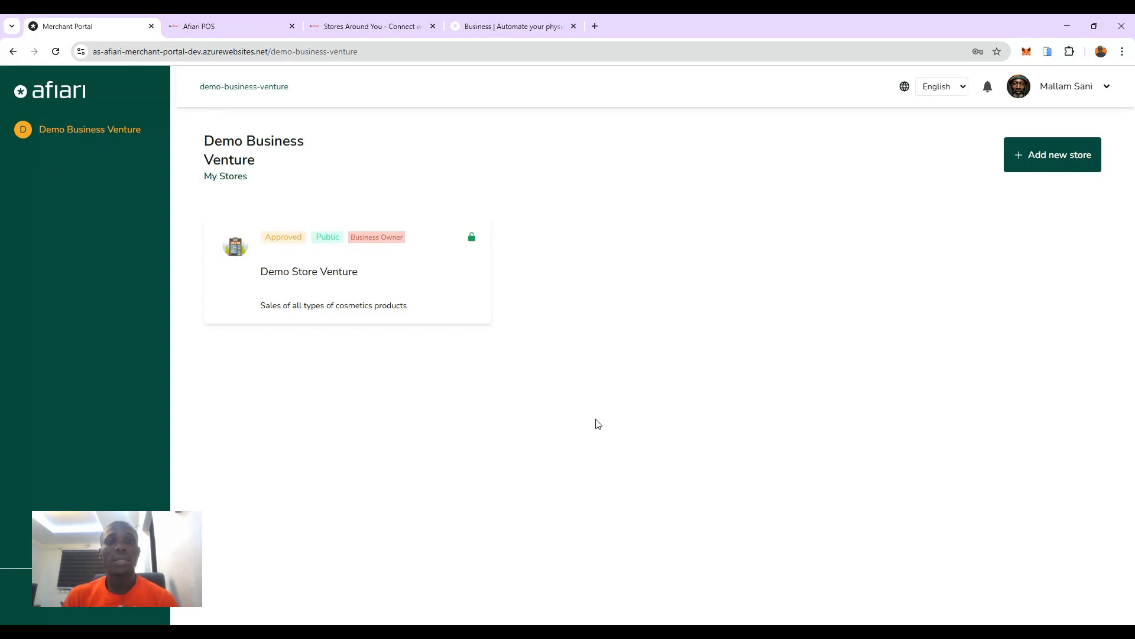
# - Switch to Afiari POS, display this device's info and copy its terminal number
pyautogui.click(248, 24)
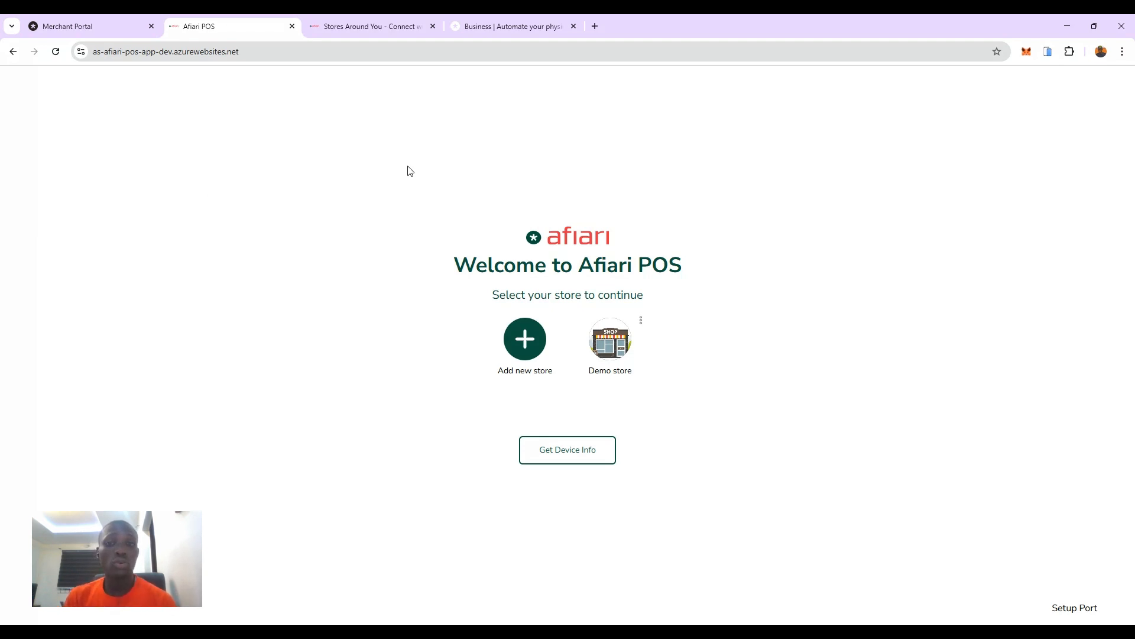
pyautogui.click(564, 459)
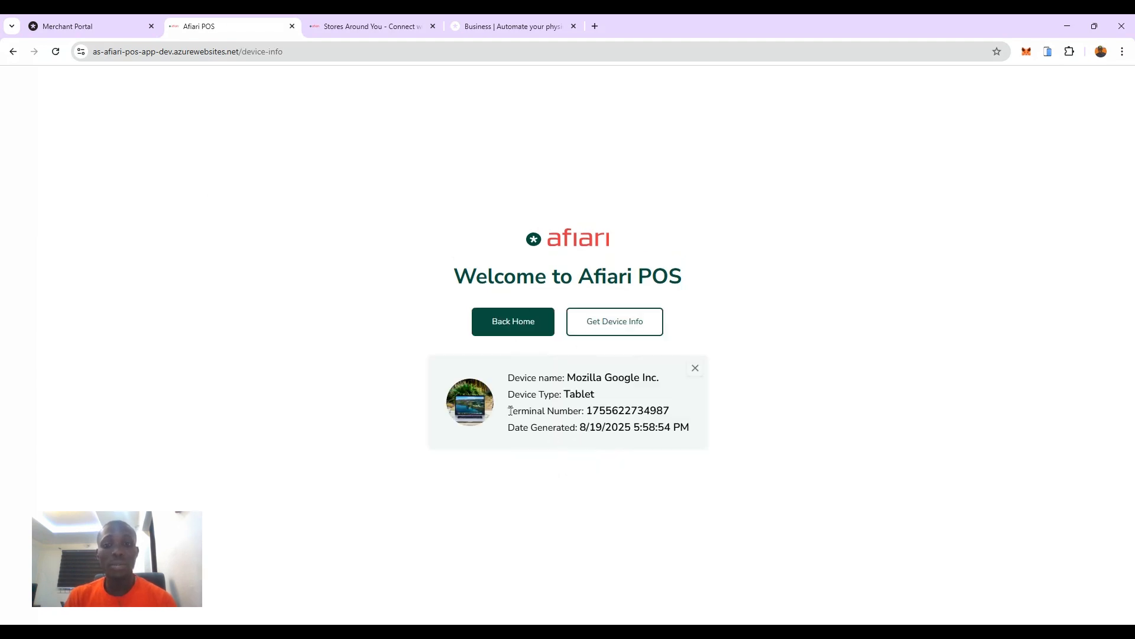
pyautogui.moveTo(596, 401); pyautogui.dragTo(597, 406)
pyautogui.click(592, 409)
pyautogui.moveTo(591, 410); pyautogui.dragTo(684, 415)
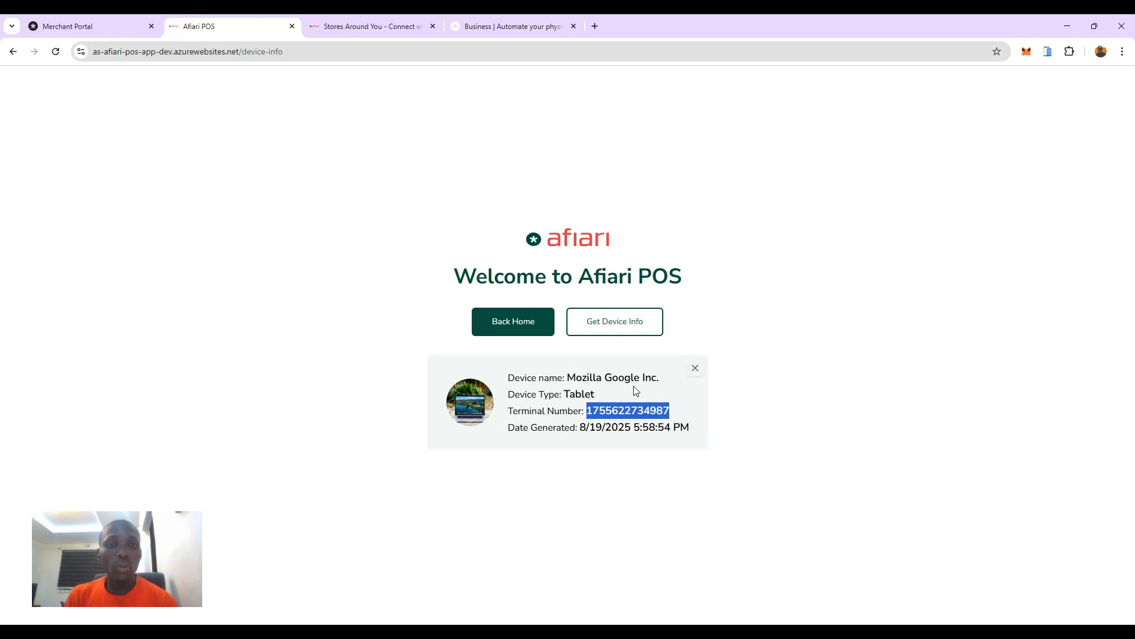
# - Switch to the Merchant Portal and open the POS settings of Demo Store Venture
pyautogui.click(89, 25)
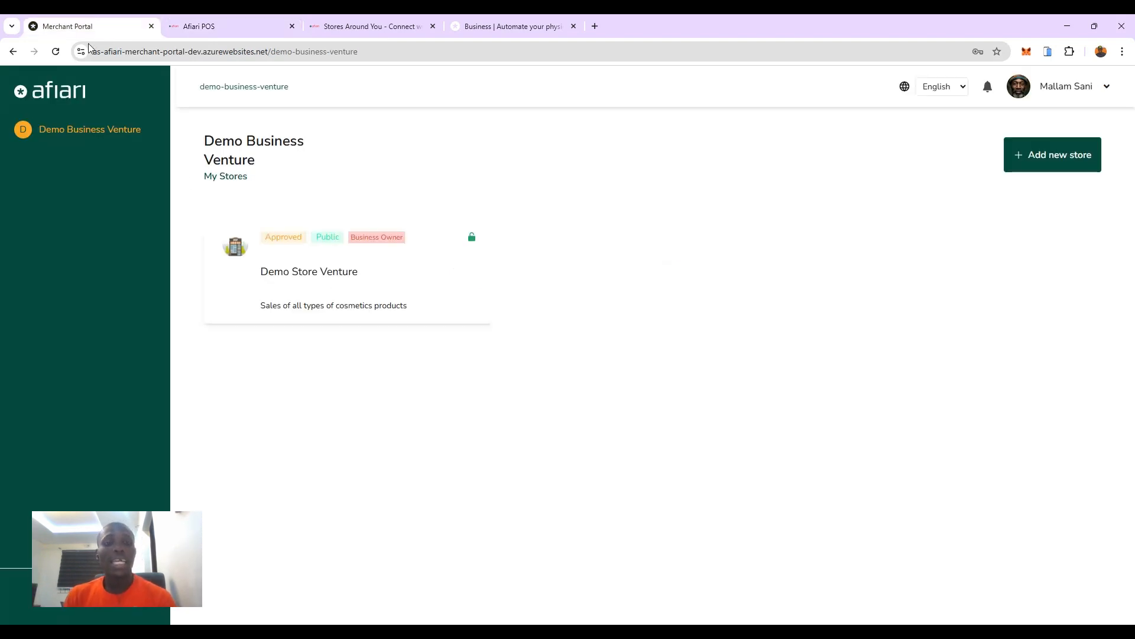
pyautogui.click(354, 287)
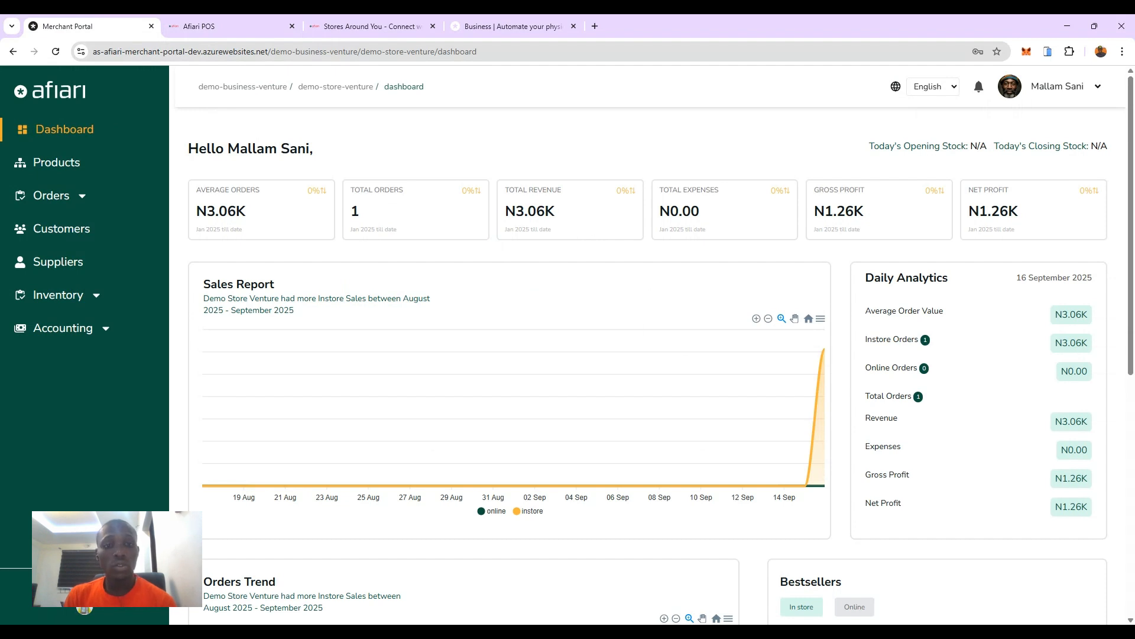
pyautogui.click(84, 601)
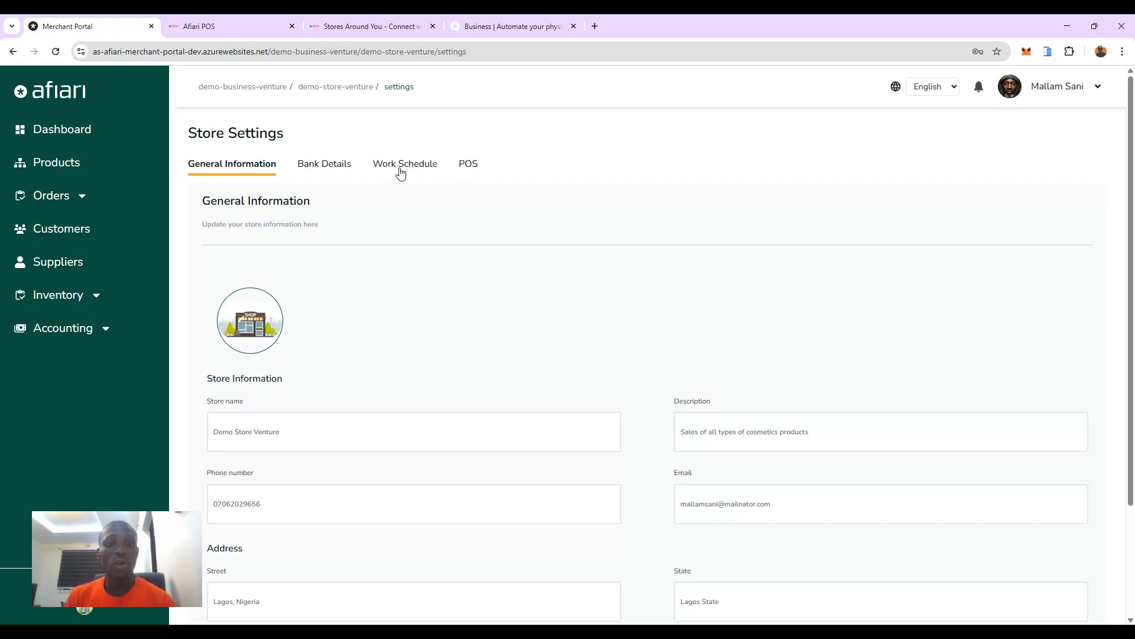
pyautogui.click(469, 164)
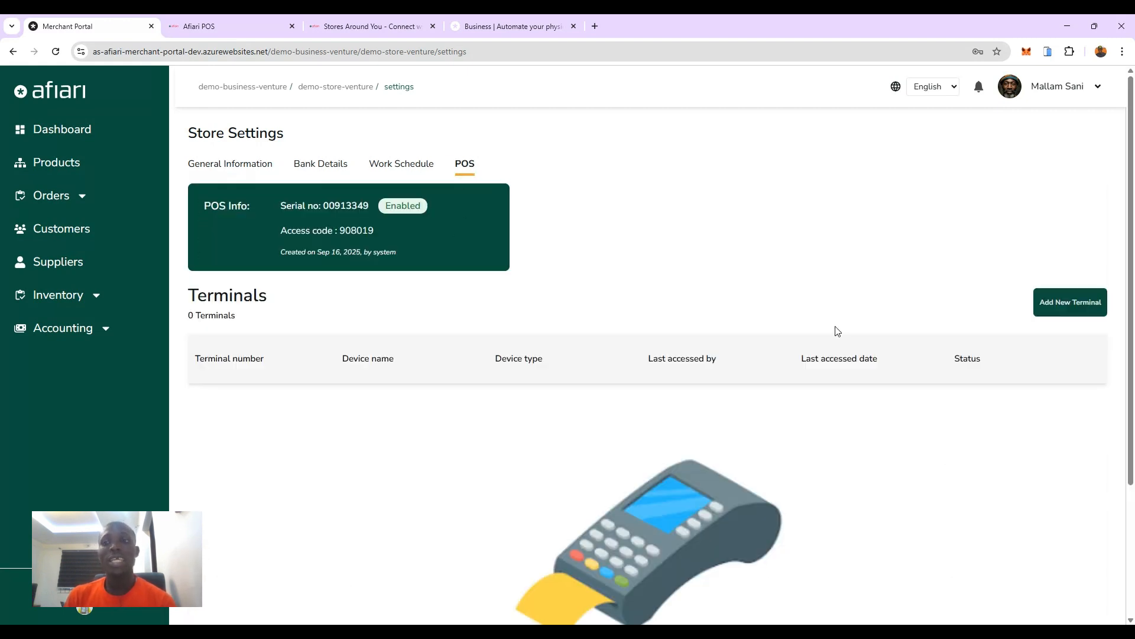
# - Create a new terminal with device name Dell, device type Laptop and the copied terminal number, and dismiss the notification
pyautogui.click(1068, 314)
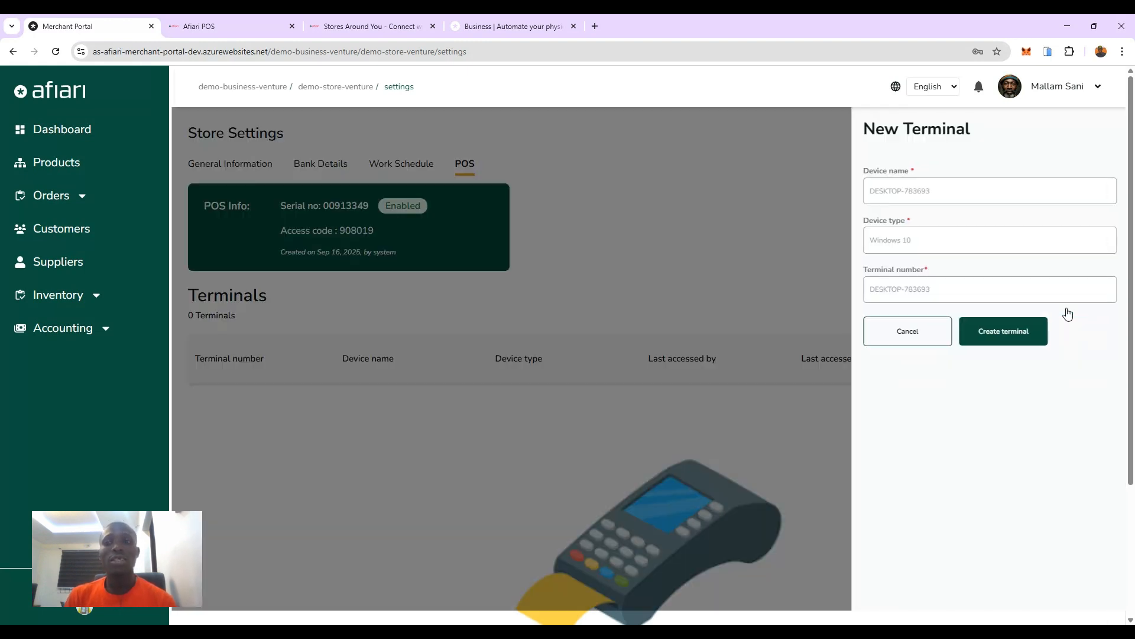
pyautogui.click(964, 292)
pyautogui.hotkey('ctrl', 'v')
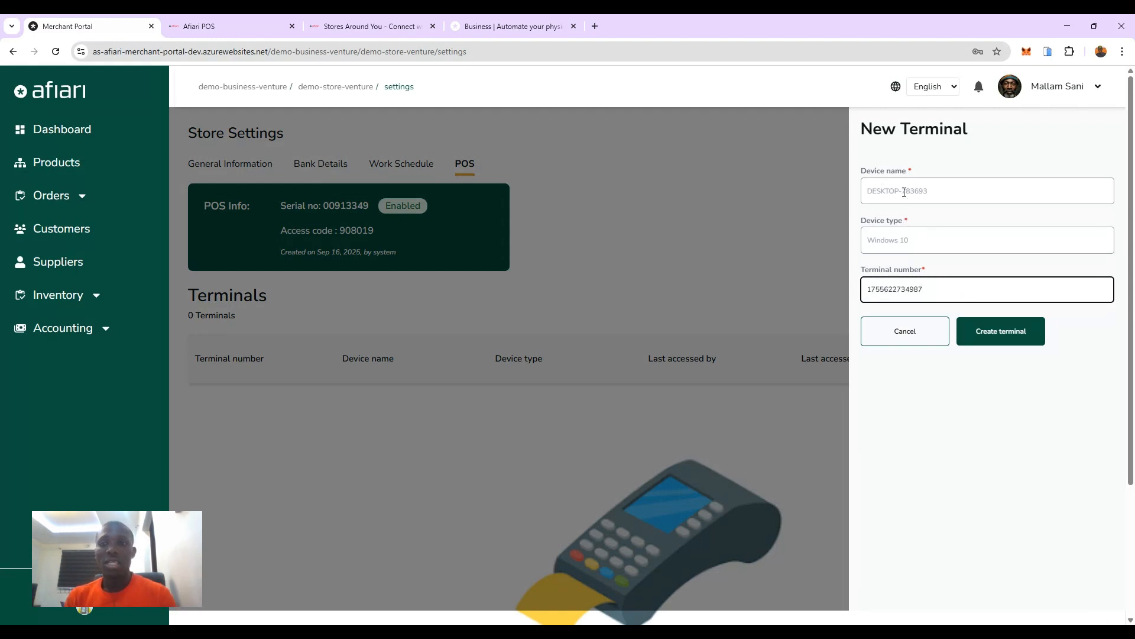
pyautogui.click(904, 192)
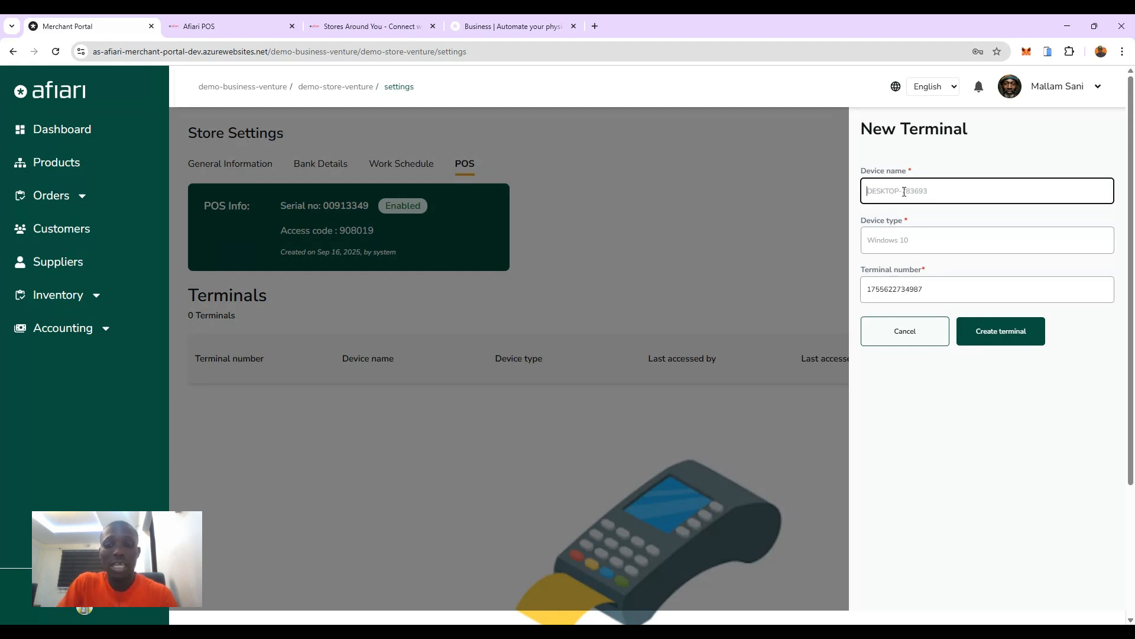
pyautogui.write('Dell')
pyautogui.press('Tab')
pyautogui.write('Laptop')
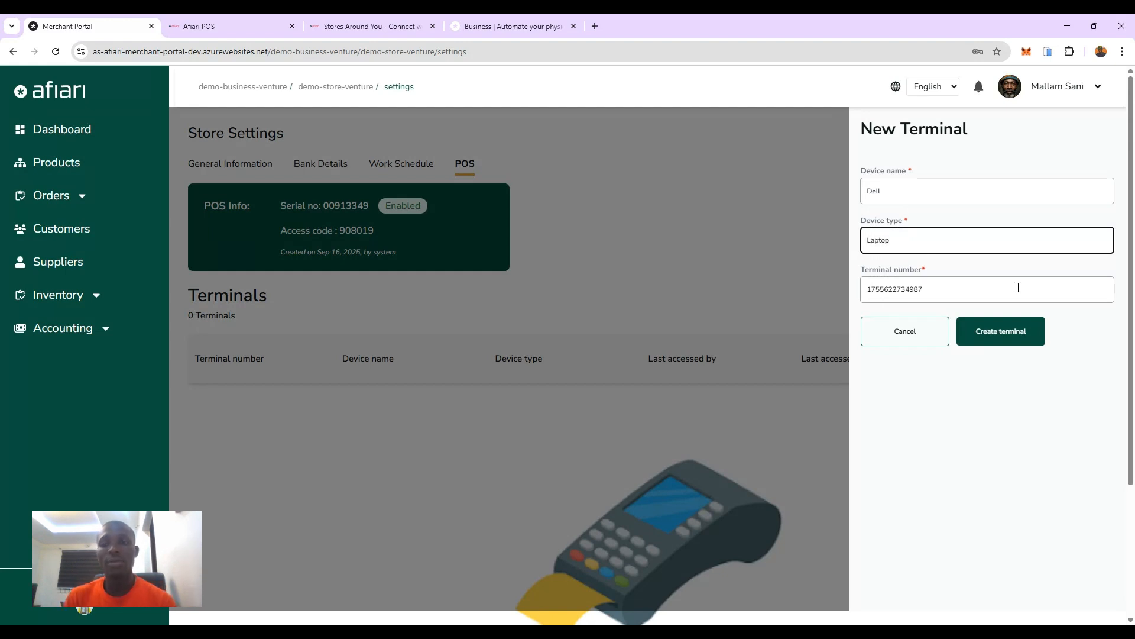
pyautogui.click(1009, 332)
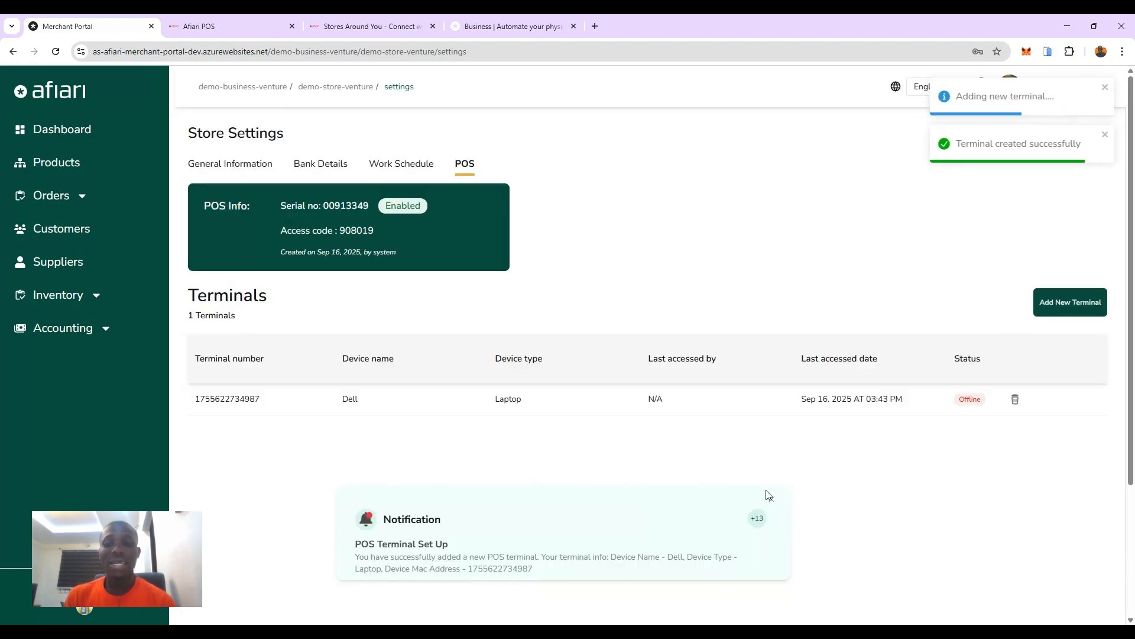
pyautogui.click(773, 501)
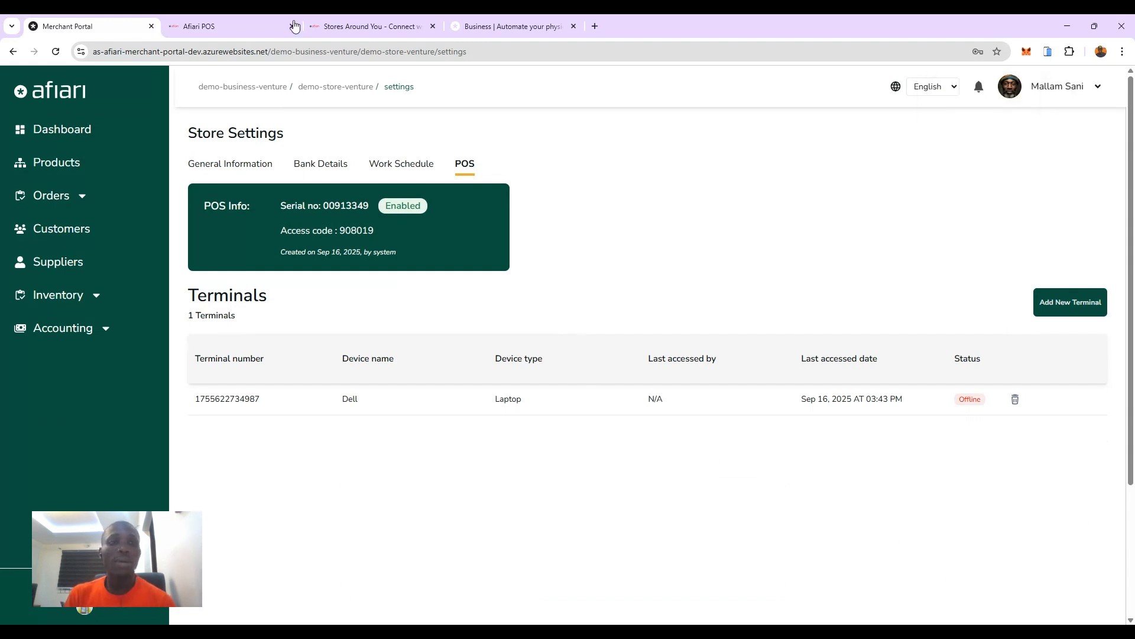
# - Add a new store in Afiari POS using the POS serial number copied from the Merchant Portal's POS info
pyautogui.click(253, 26)
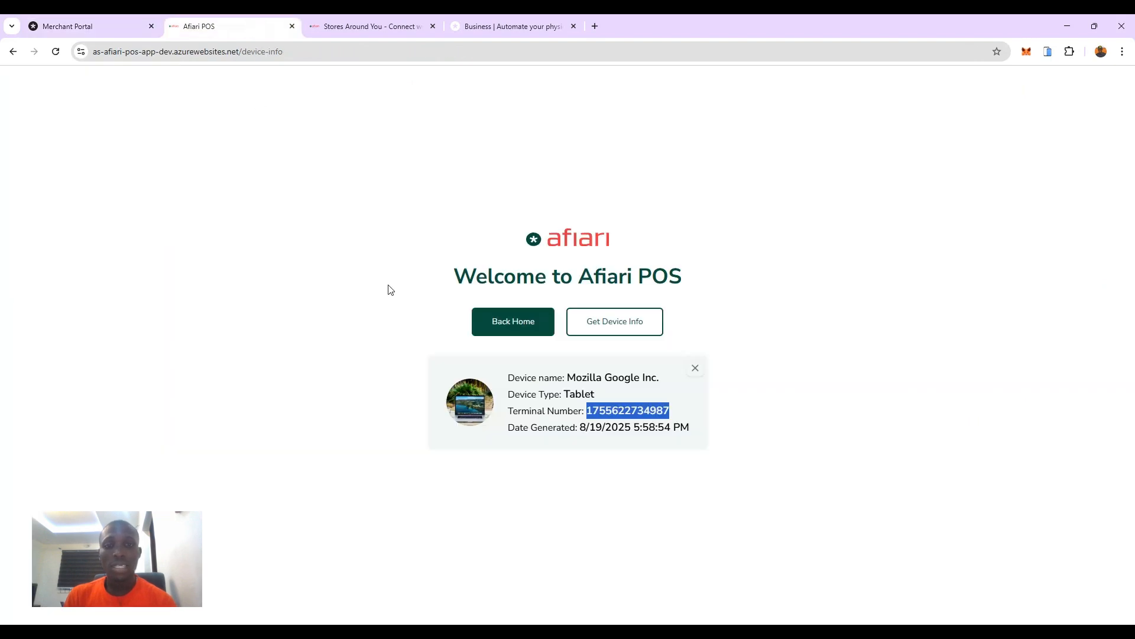
pyautogui.click(532, 323)
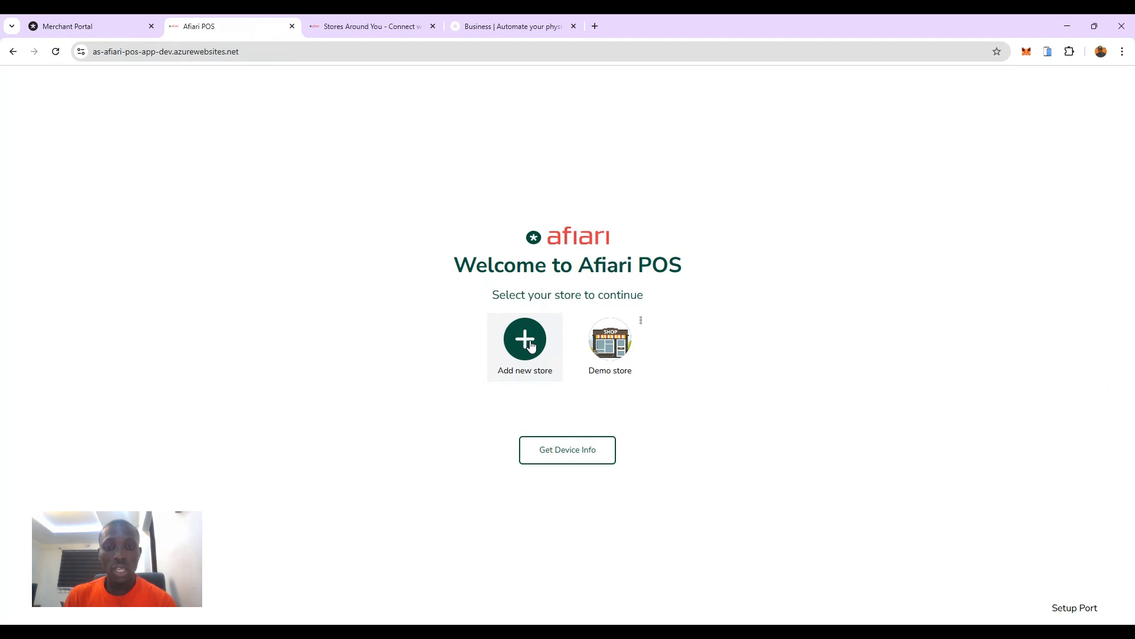
pyautogui.click(529, 343)
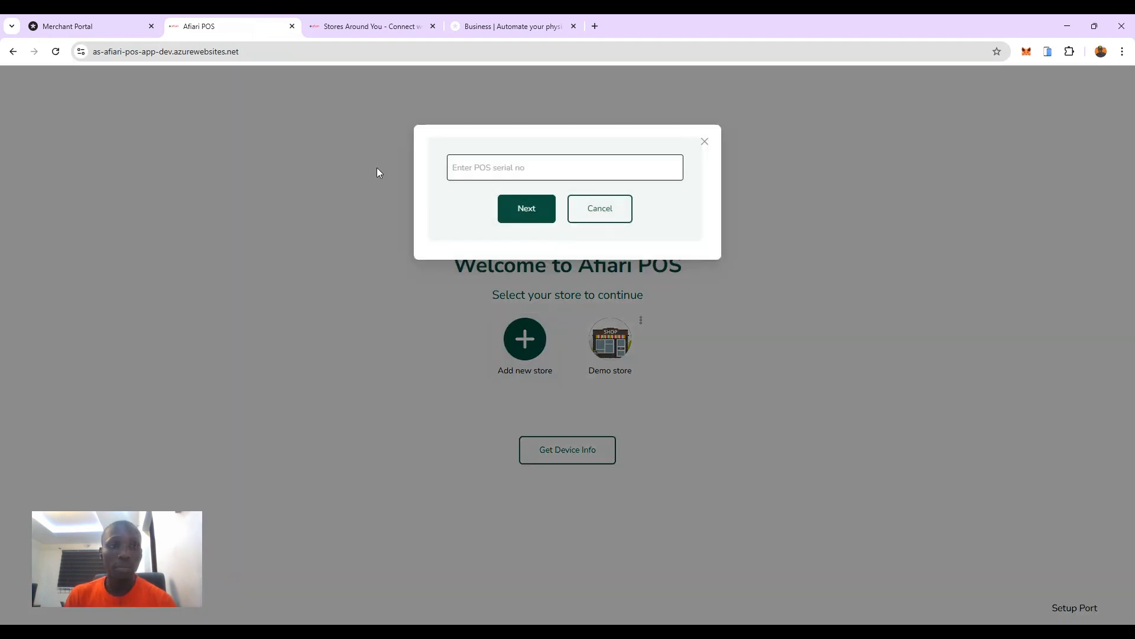
pyautogui.click(88, 25)
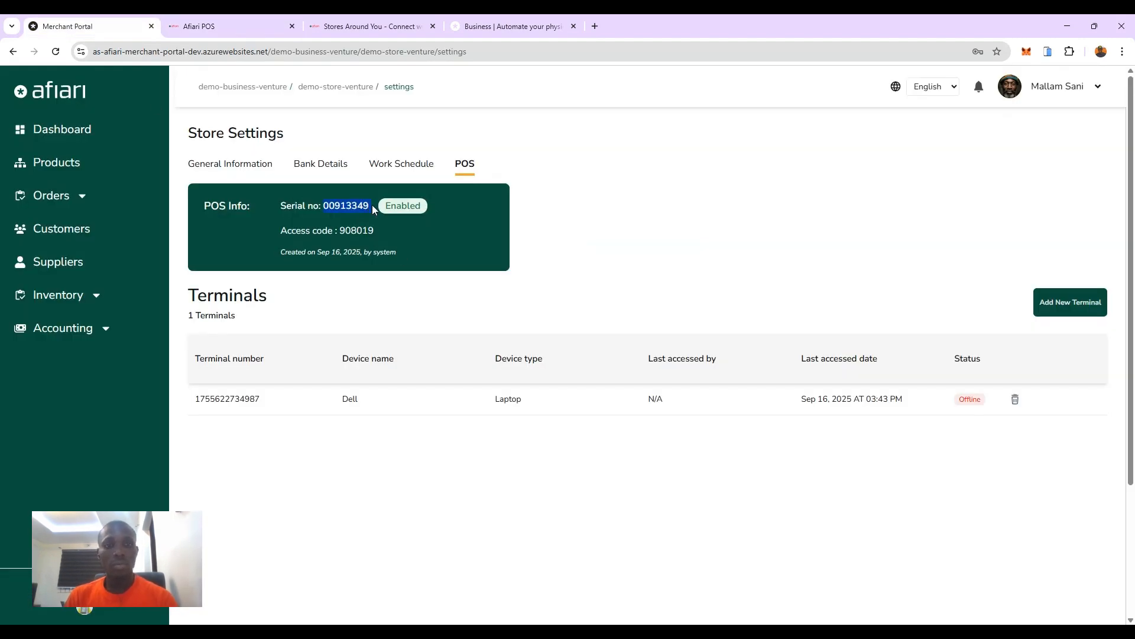
pyautogui.click(212, 16)
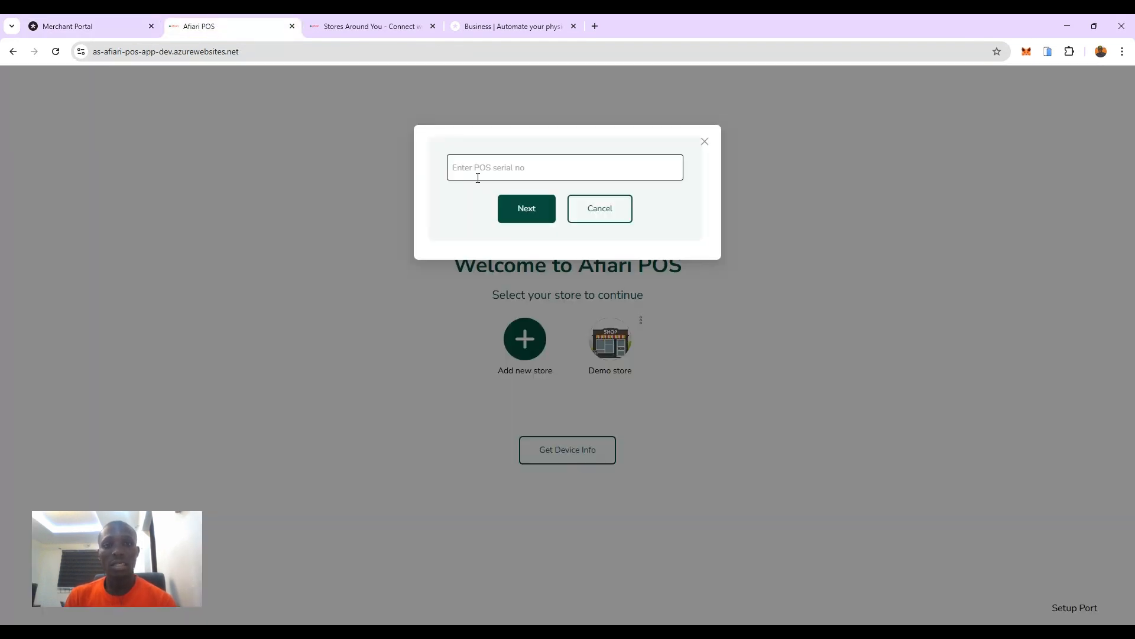
pyautogui.click(497, 173)
pyautogui.hotkey('ctrl', 'v')
pyautogui.click(535, 214)
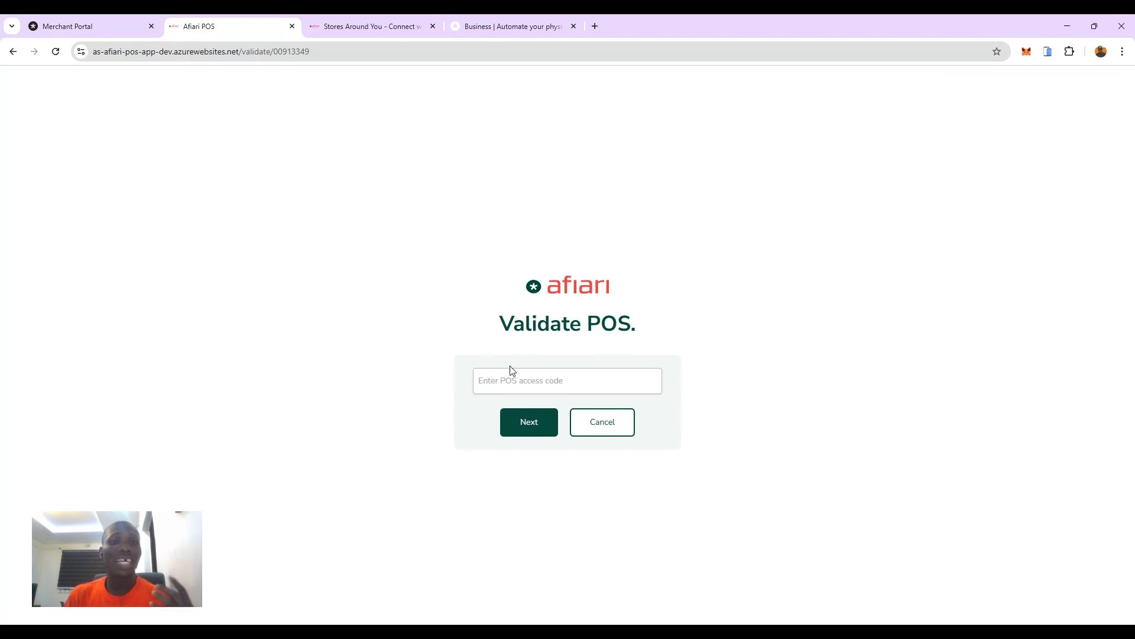
# - Validate the POS with the access code copied from the store's POS info in the Merchant Portal
pyautogui.click(88, 21)
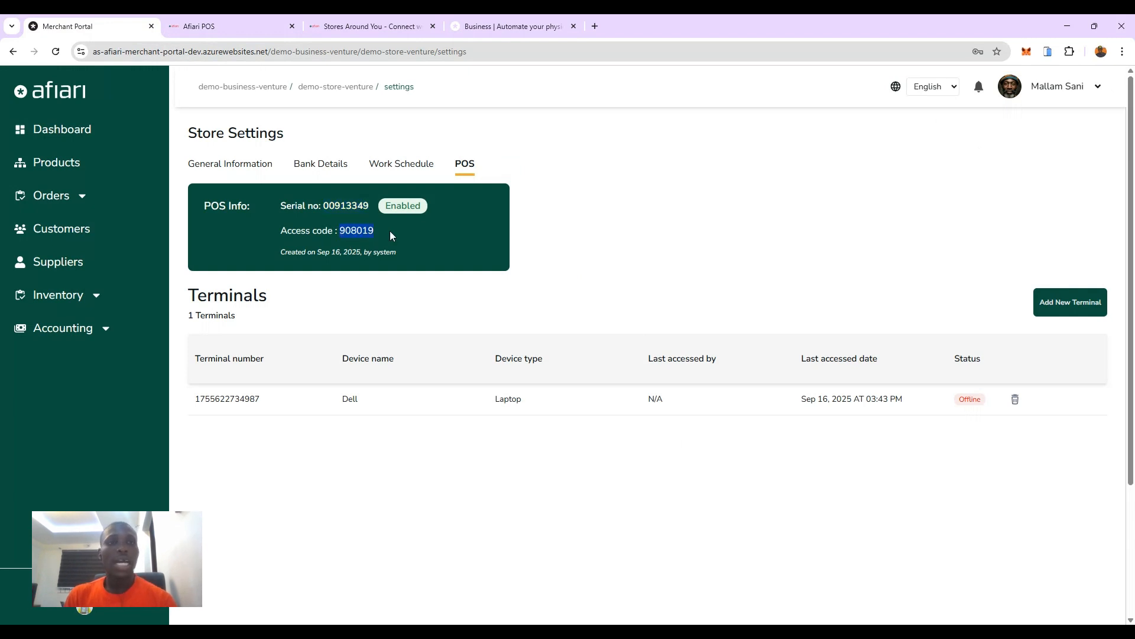
pyautogui.click(203, 29)
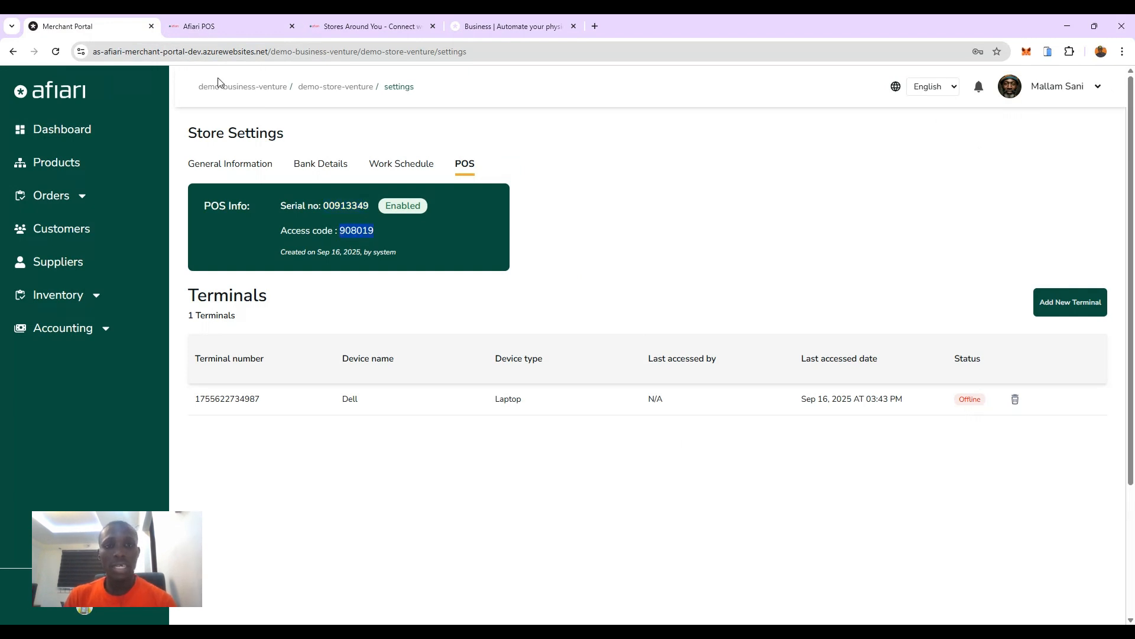
pyautogui.click(509, 381)
pyautogui.hotkey('ctrl', 'v')
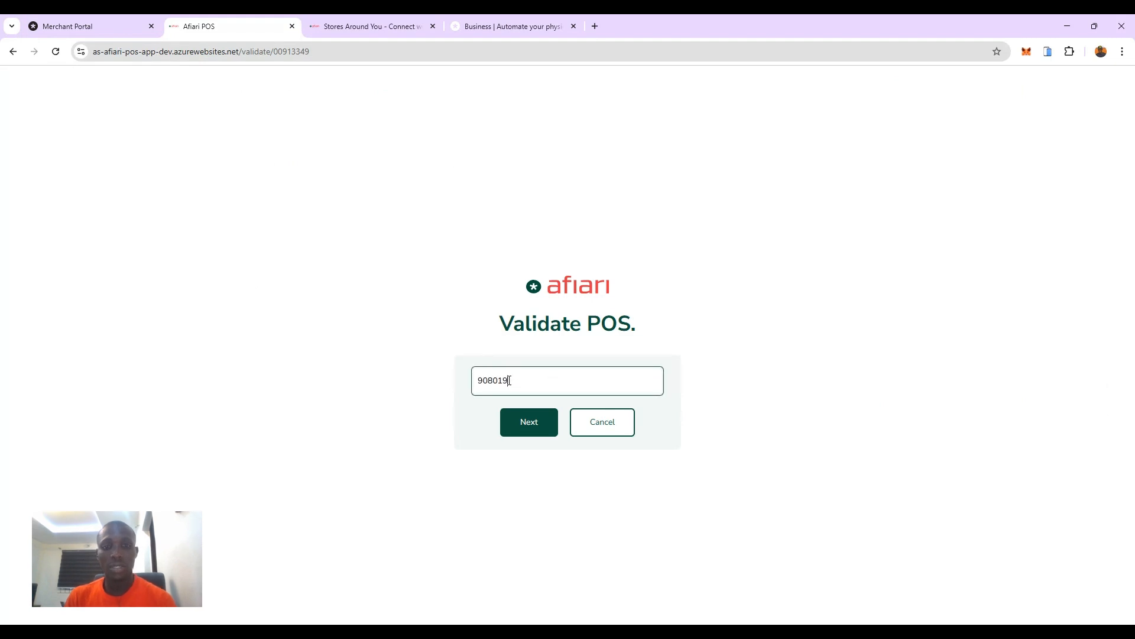
pyautogui.click(529, 432)
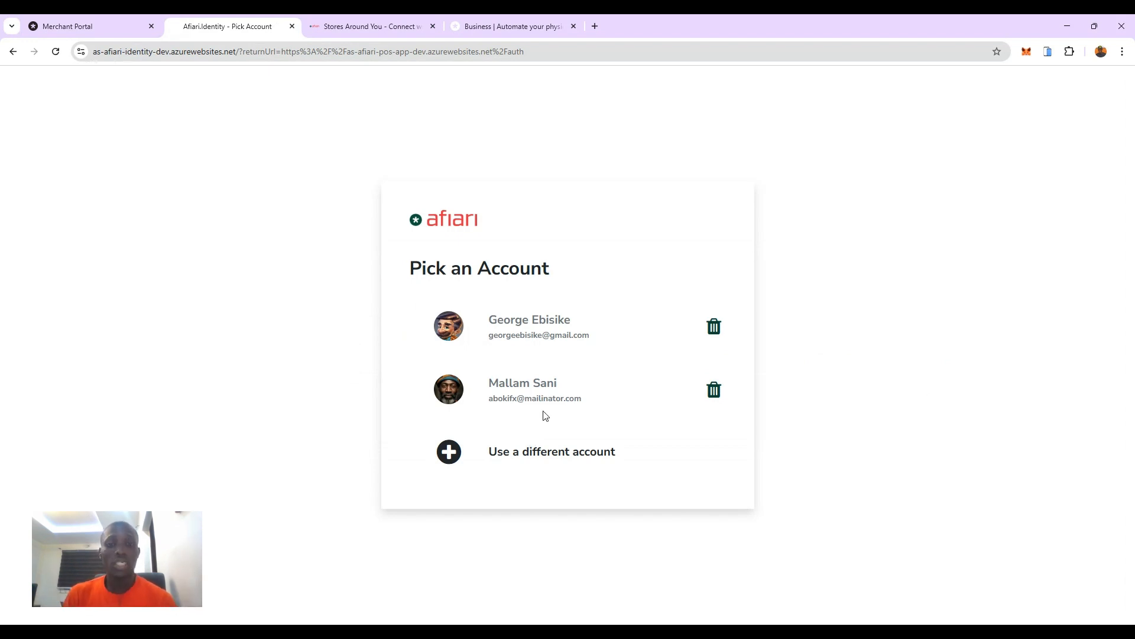
# - Sign in to the POS with the business owner's account, replacing the prefilled entry with the account password
pyautogui.click(528, 396)
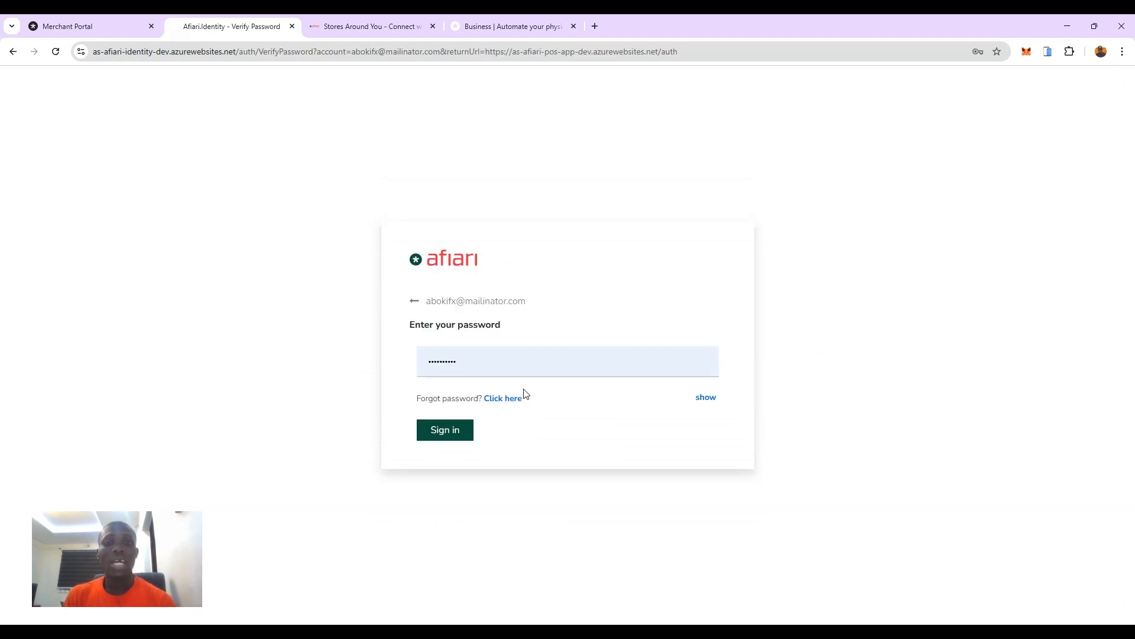
pyautogui.moveTo(427, 300); pyautogui.dragTo(545, 307)
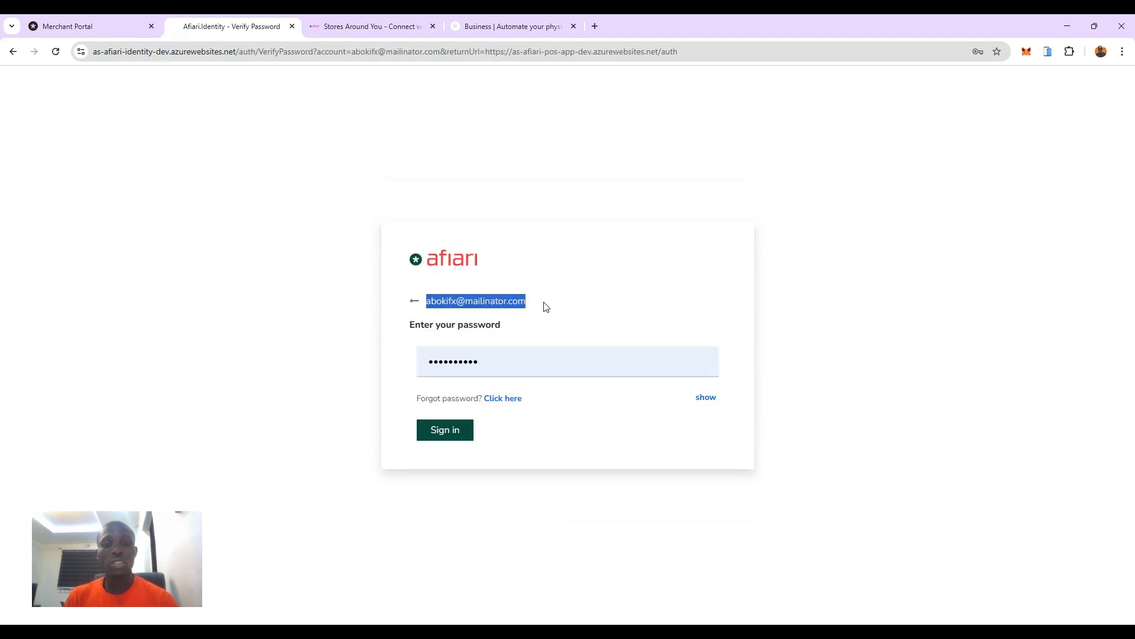
pyautogui.click(505, 363)
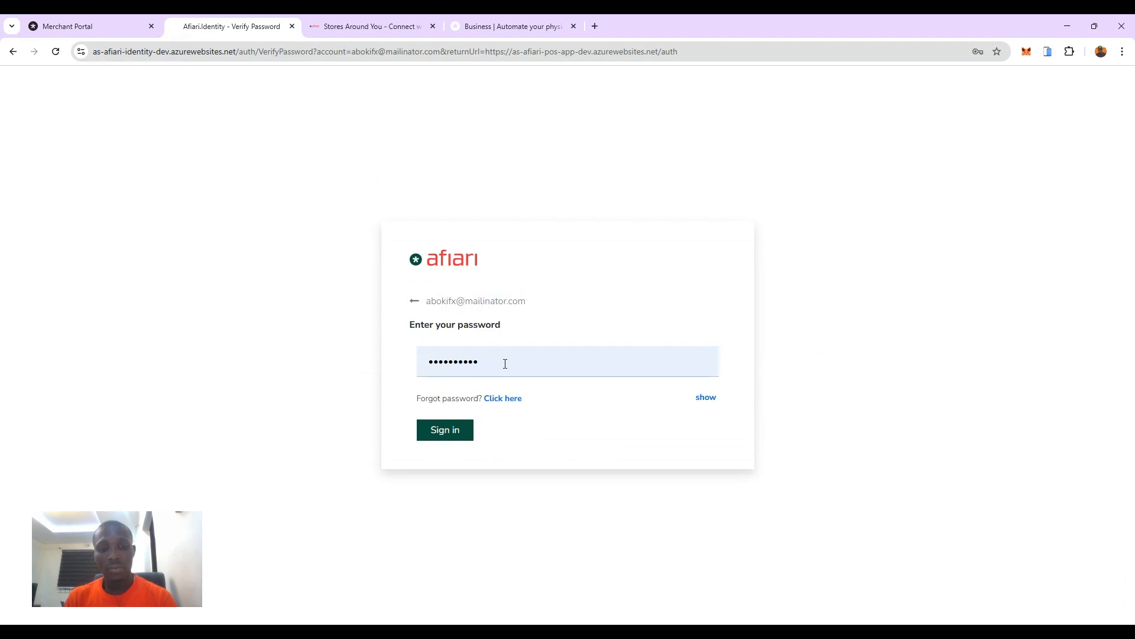
pyautogui.hotkey('ctrl', 'a')
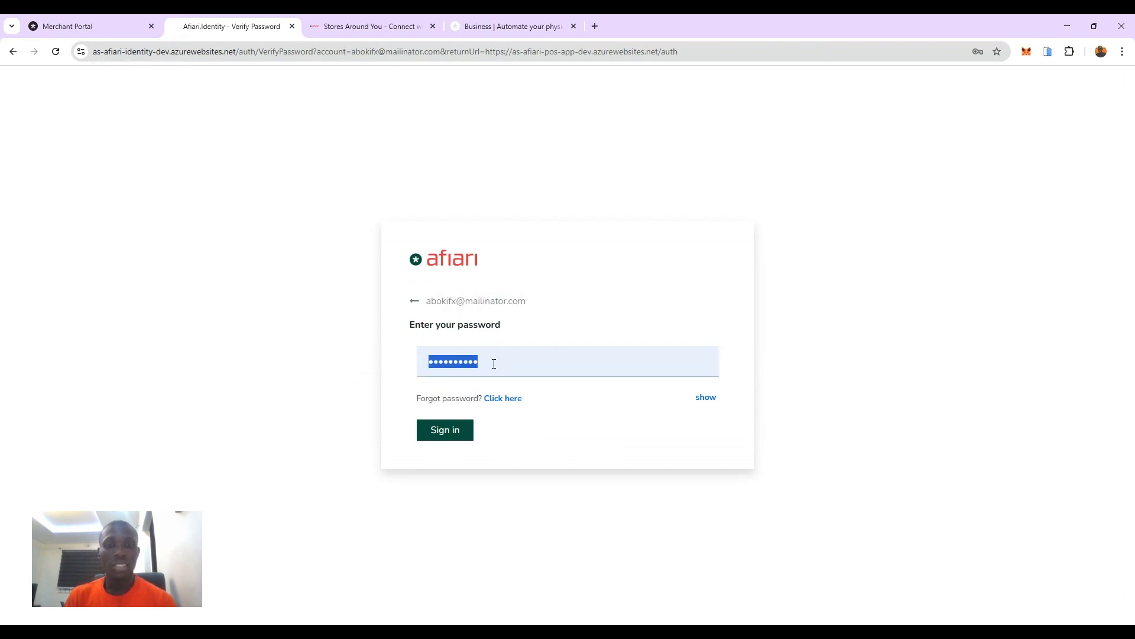
pyautogui.hotkey('ctrl', 'v')
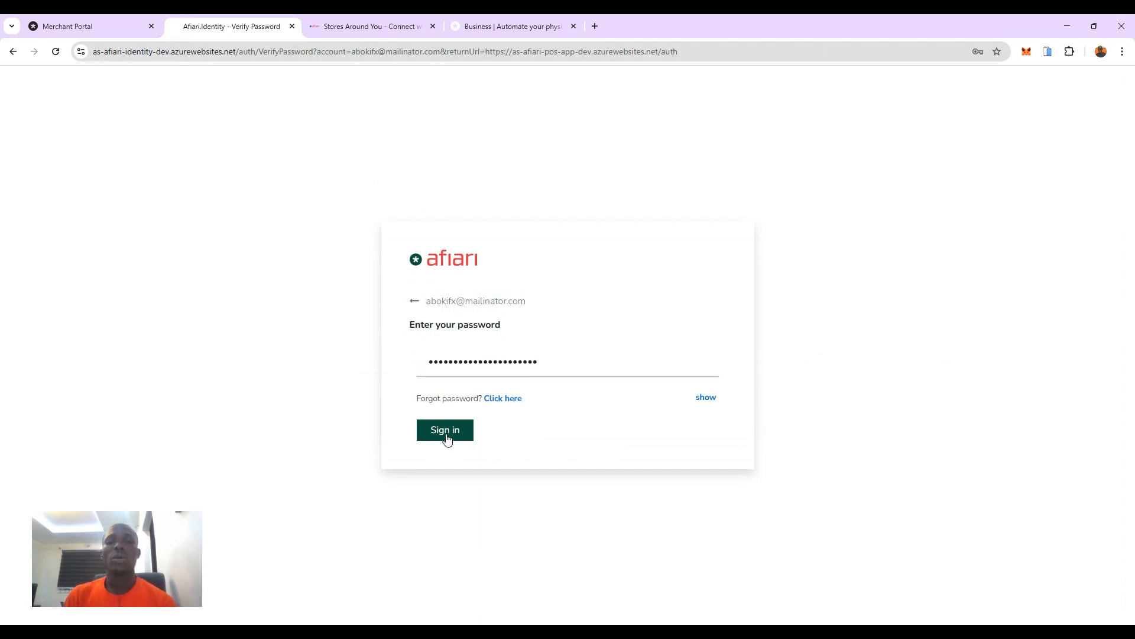
pyautogui.click(446, 431)
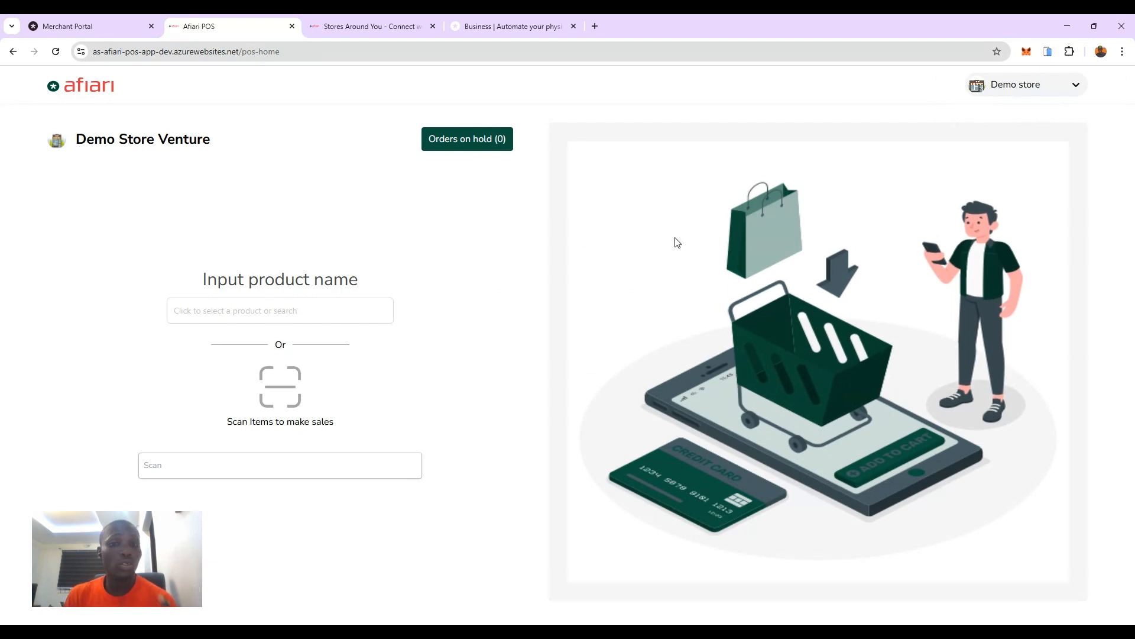
# - Add Gulder 60cl Bottle [Retail] to the sale, review its price options and set the quantity to 3
pyautogui.click(225, 304)
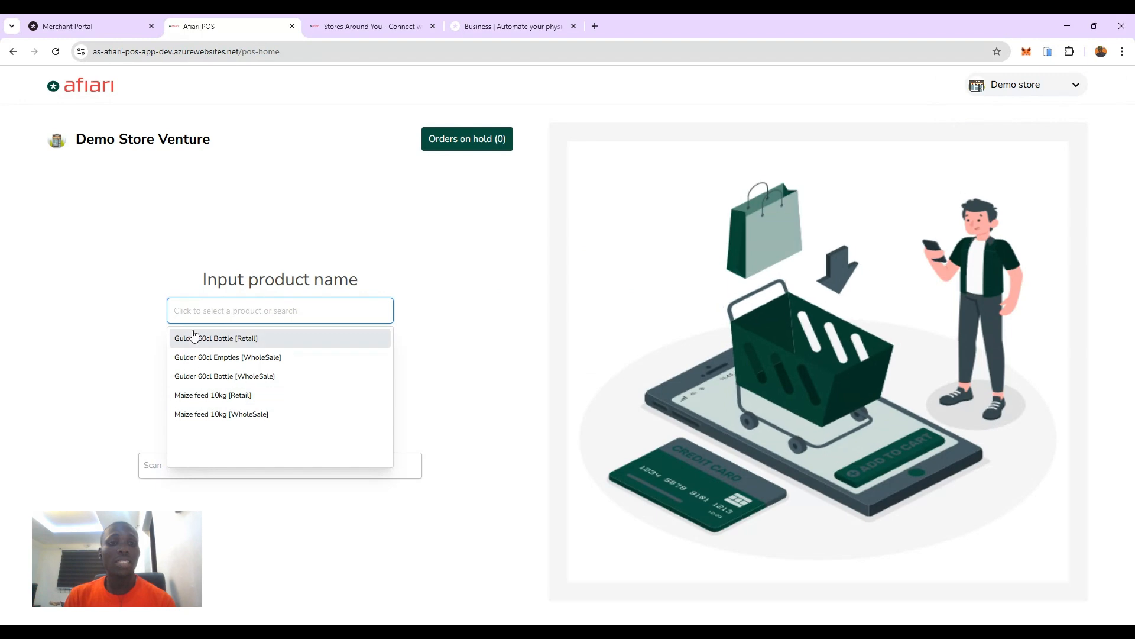
pyautogui.click(234, 339)
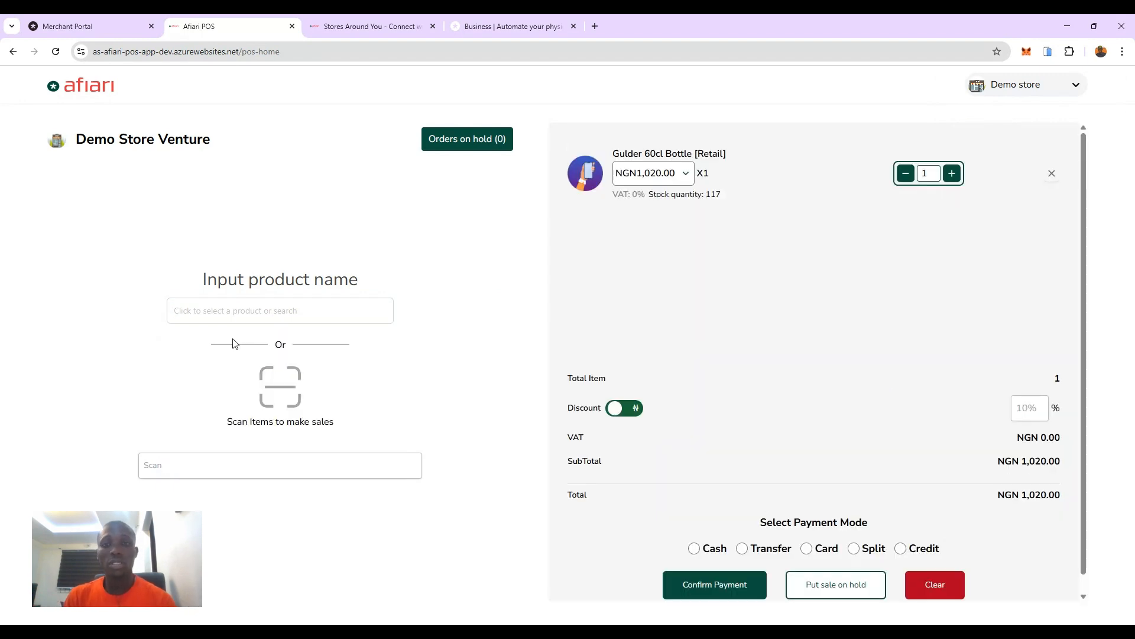
pyautogui.click(686, 178)
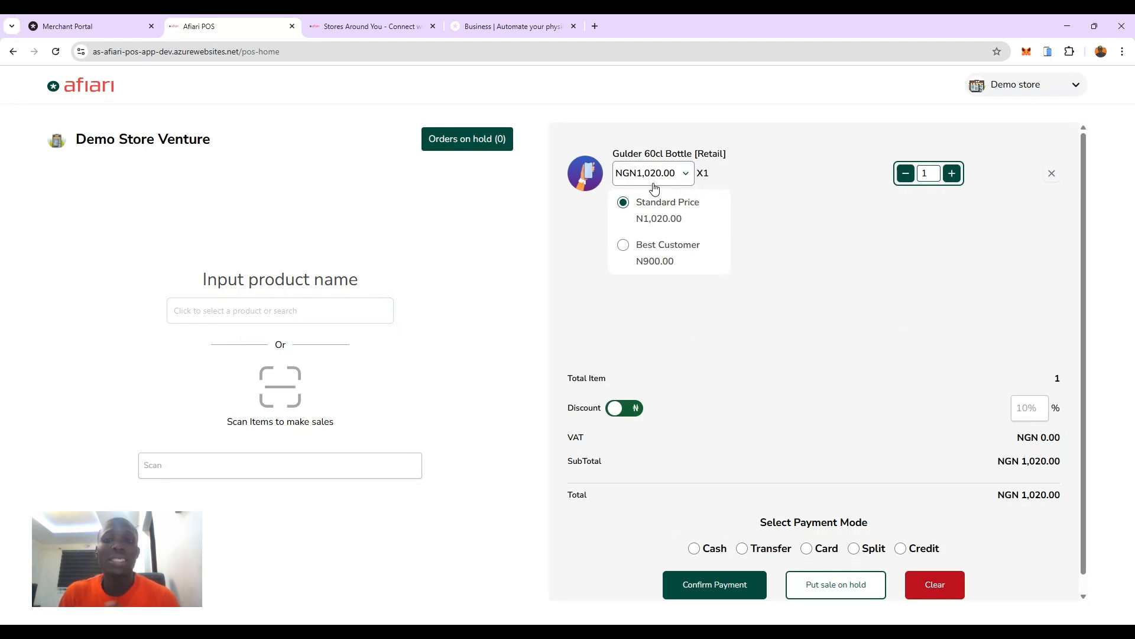
pyautogui.click(688, 173)
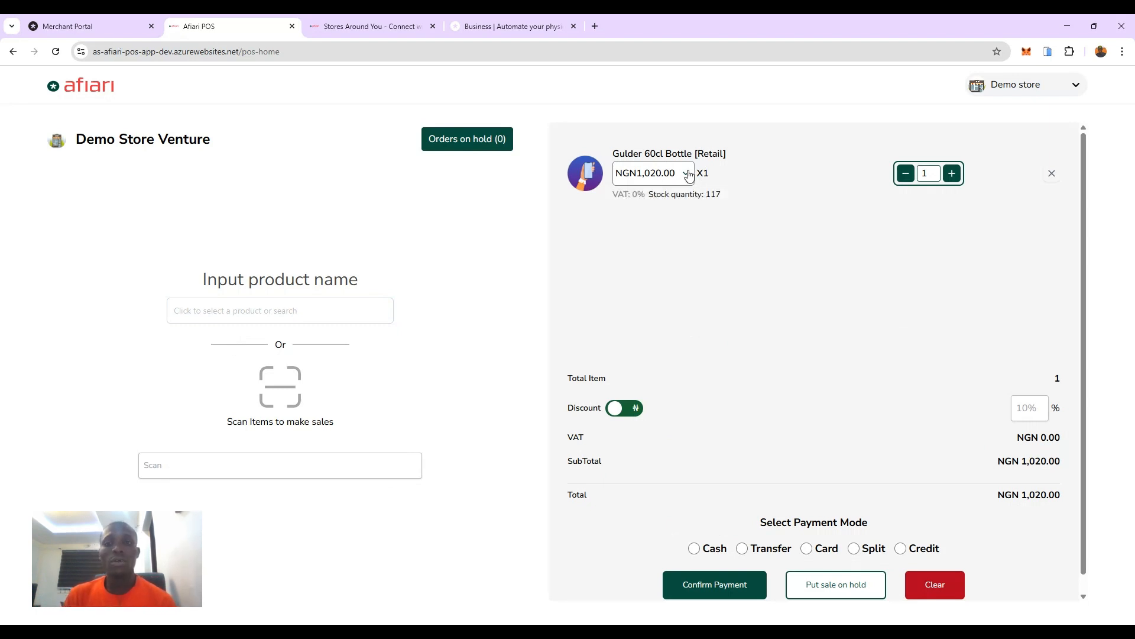
pyautogui.click(953, 175)
pyautogui.click(953, 175)
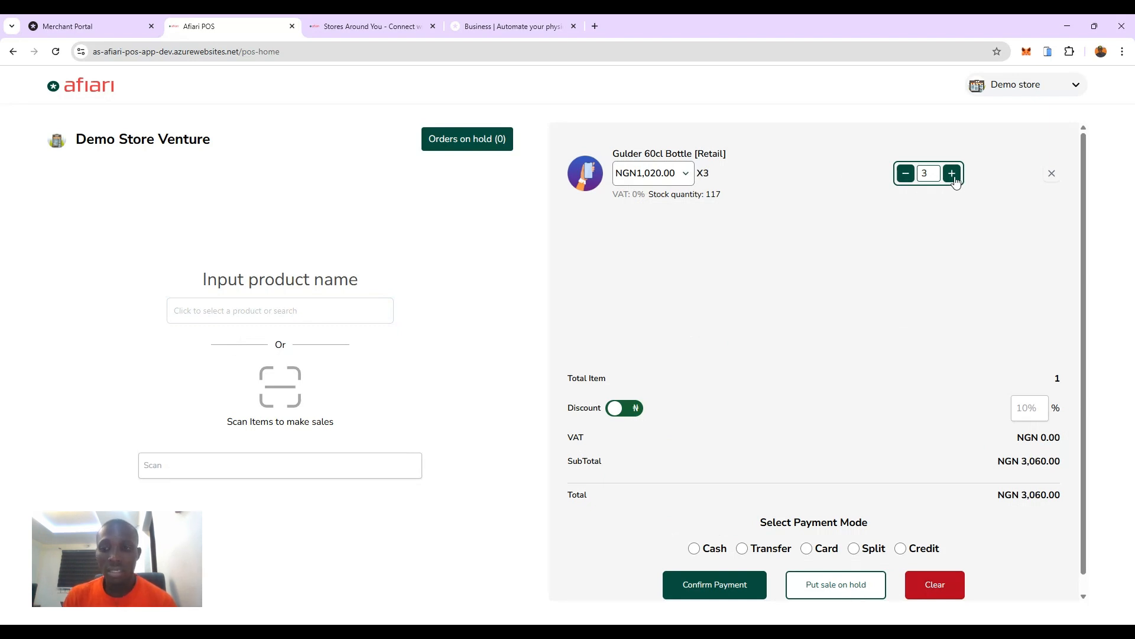
# - Add Maize feed 10kg [Retail] to the sale and set its quantity to 2
pyautogui.click(304, 310)
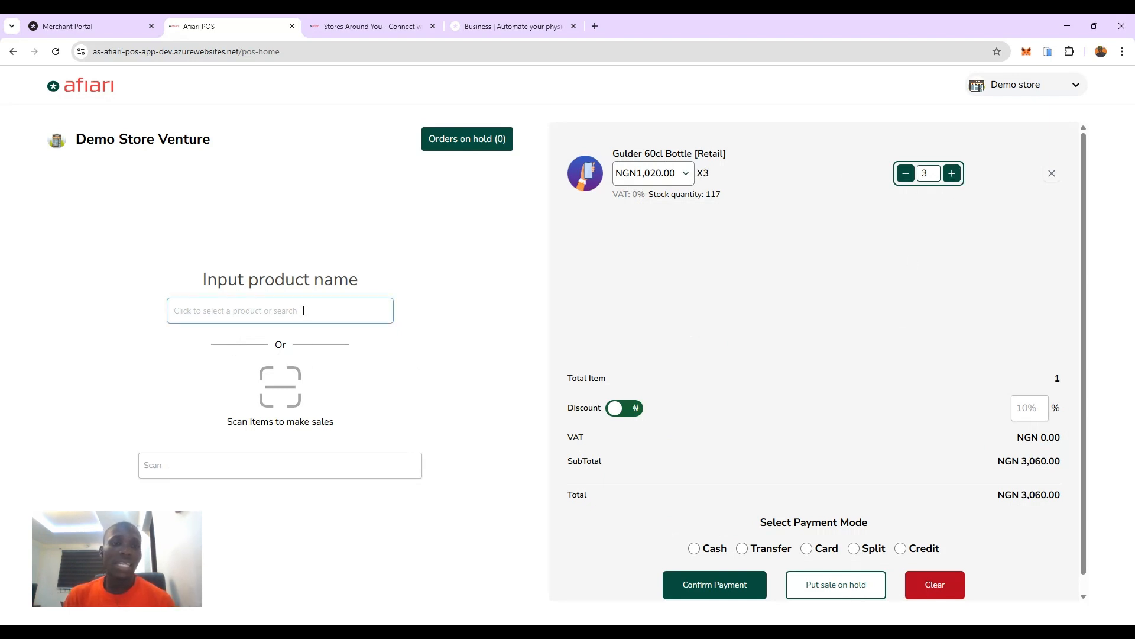
pyautogui.click(261, 397)
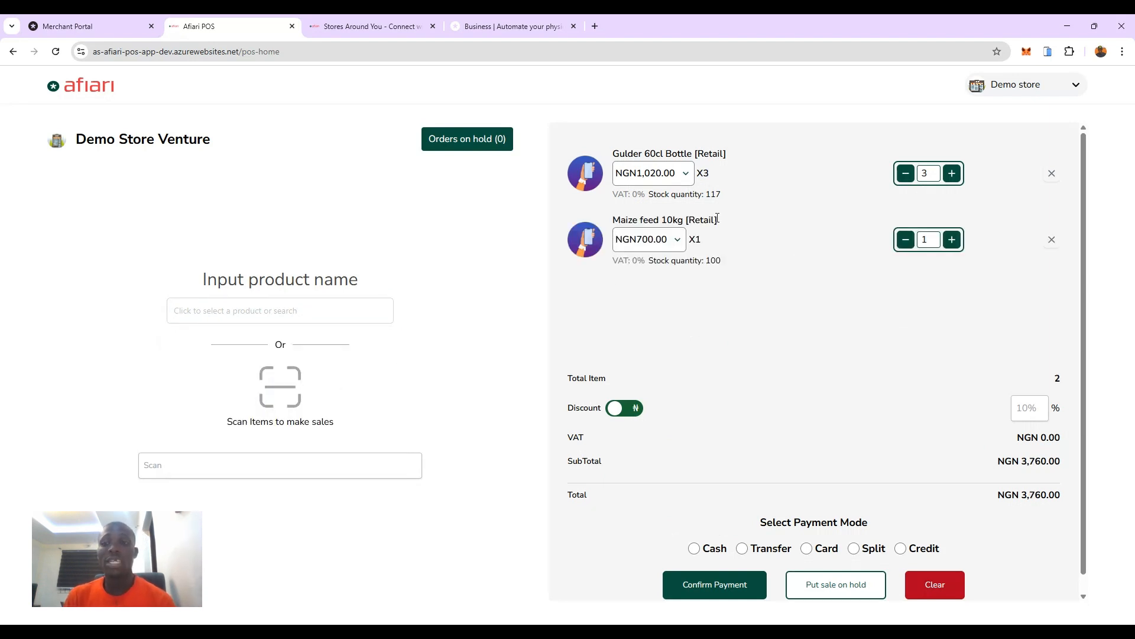
pyautogui.click(952, 240)
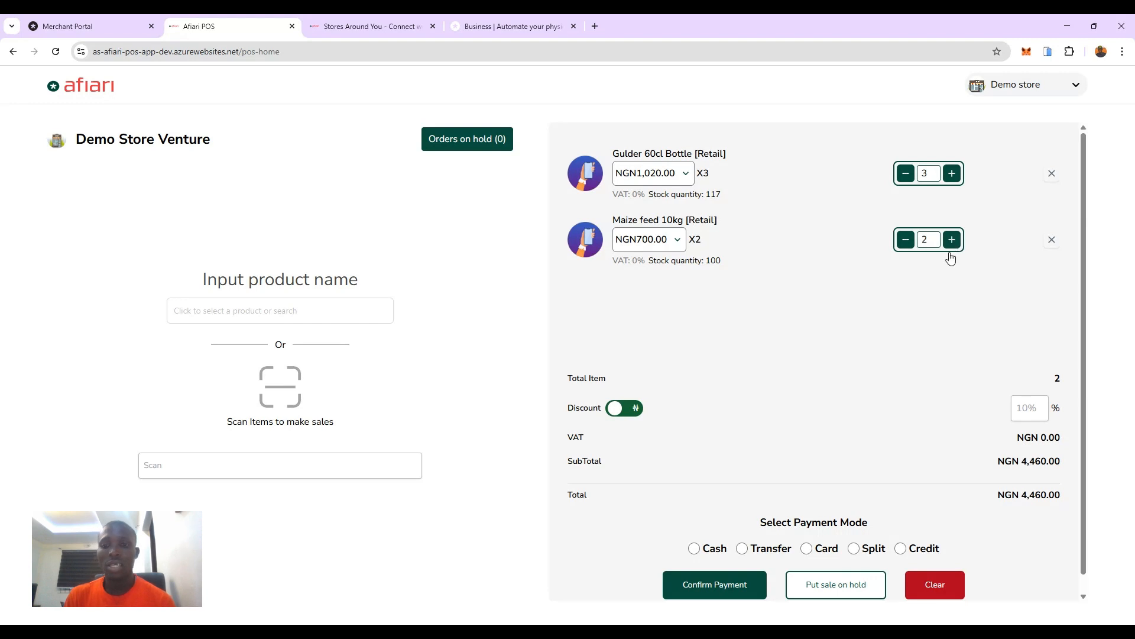
# - Choose Cash as the payment mode and enter 5,000 as the amount received
pyautogui.scroll(-1, 942, 264)
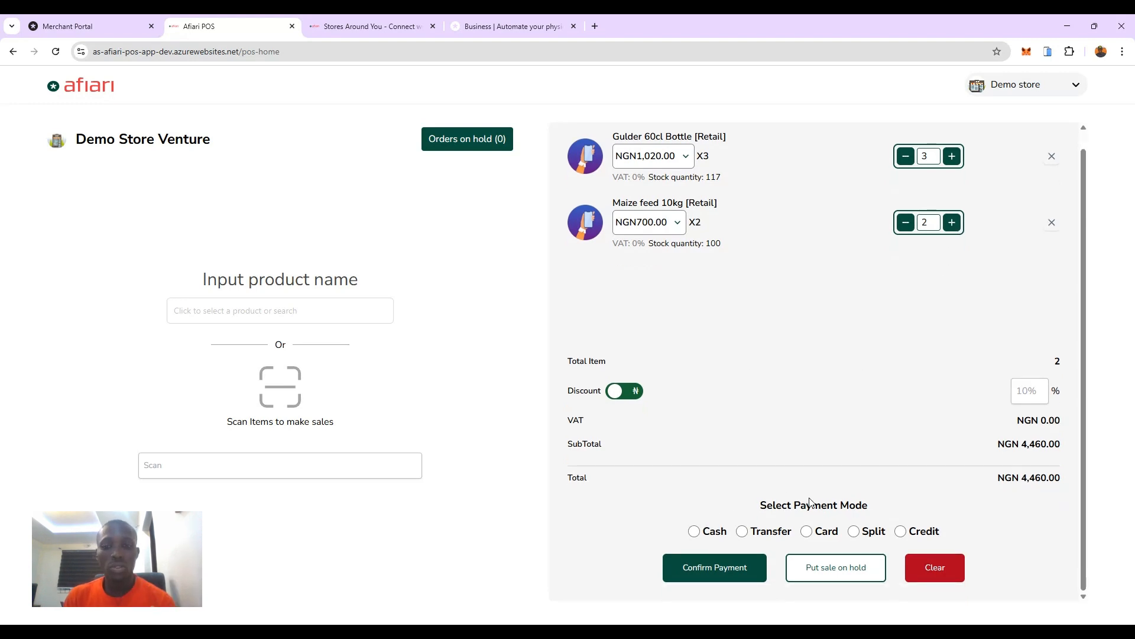
pyautogui.click(696, 532)
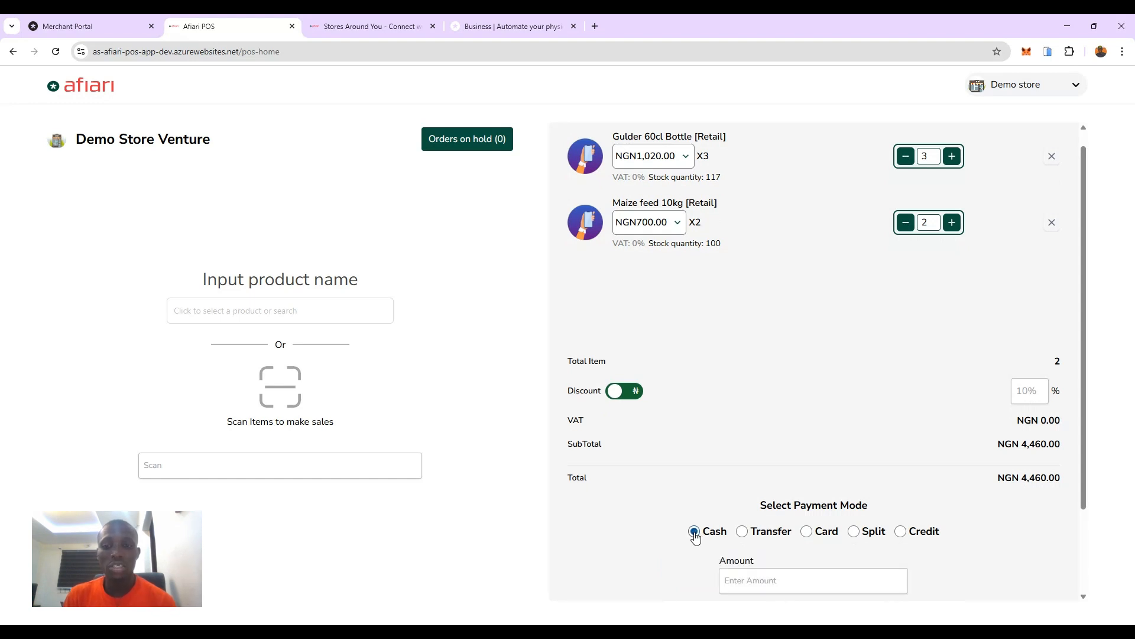
pyautogui.scroll(-3, 823, 439)
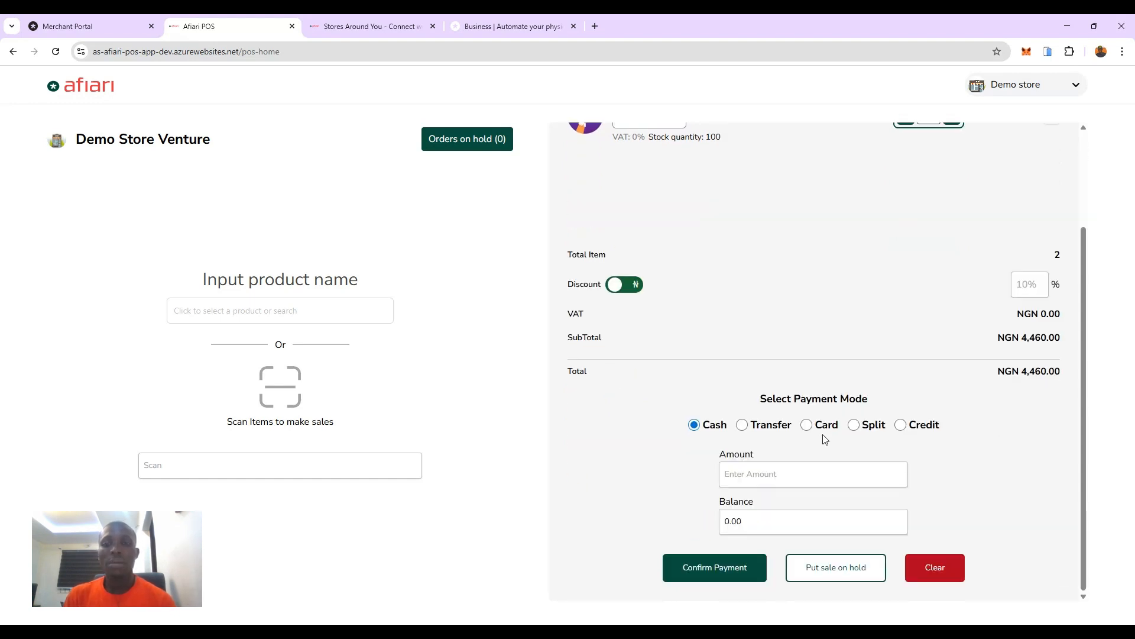
pyautogui.click(751, 471)
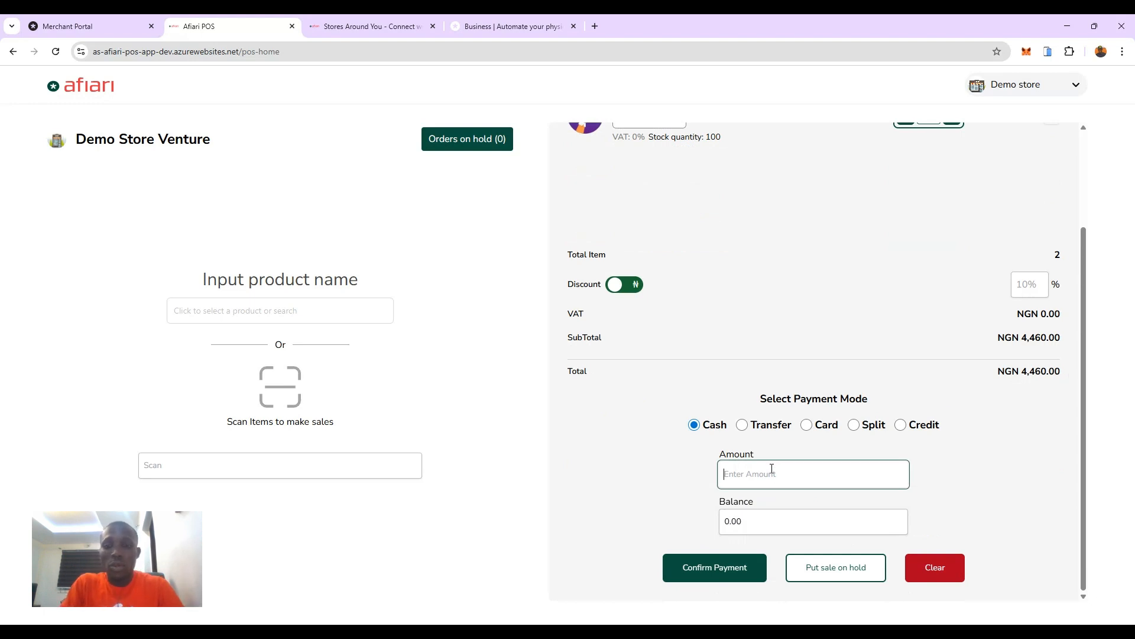
pyautogui.write('5000')
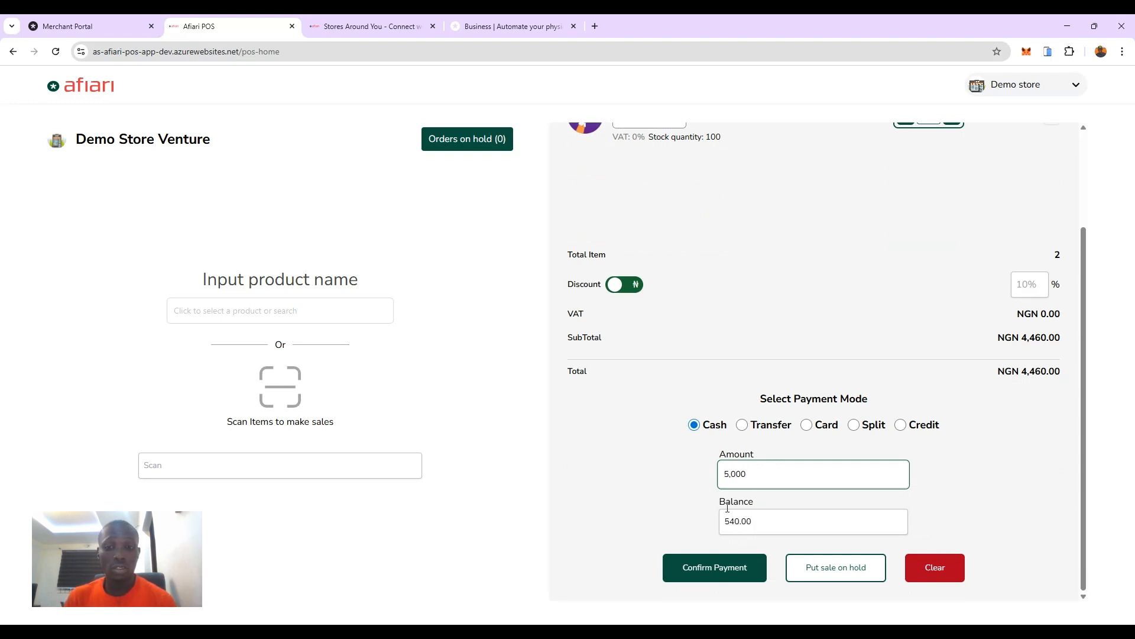
# - Examine the Transfer, Card, Split and Credit payment modes and the fields or notes each one offers
pyautogui.click(742, 430)
pyautogui.click(806, 506)
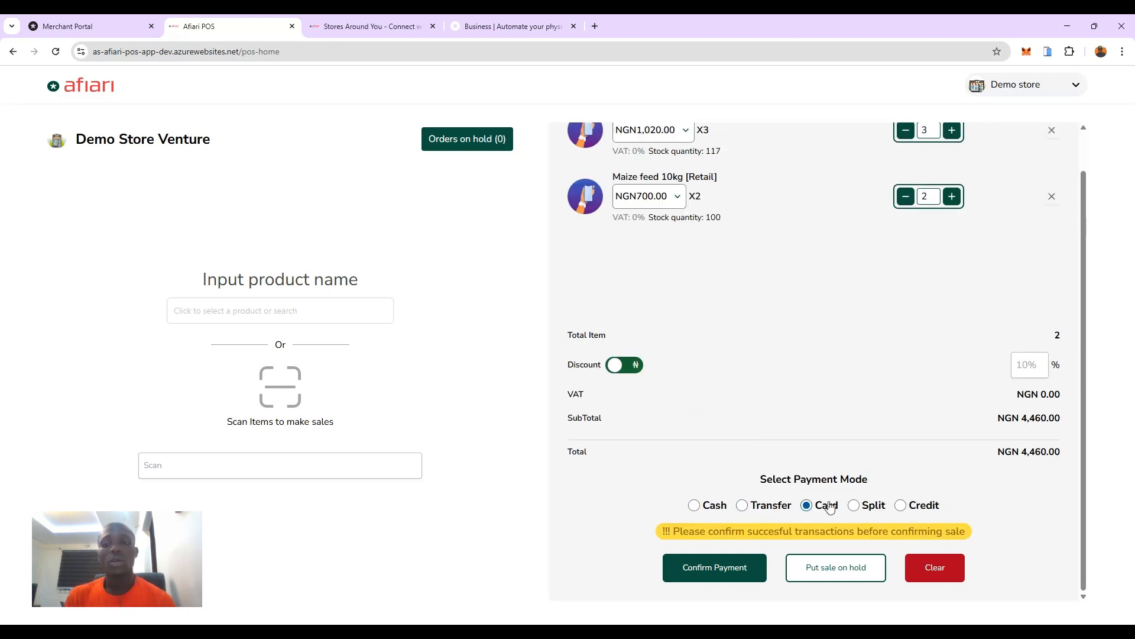
pyautogui.click(854, 506)
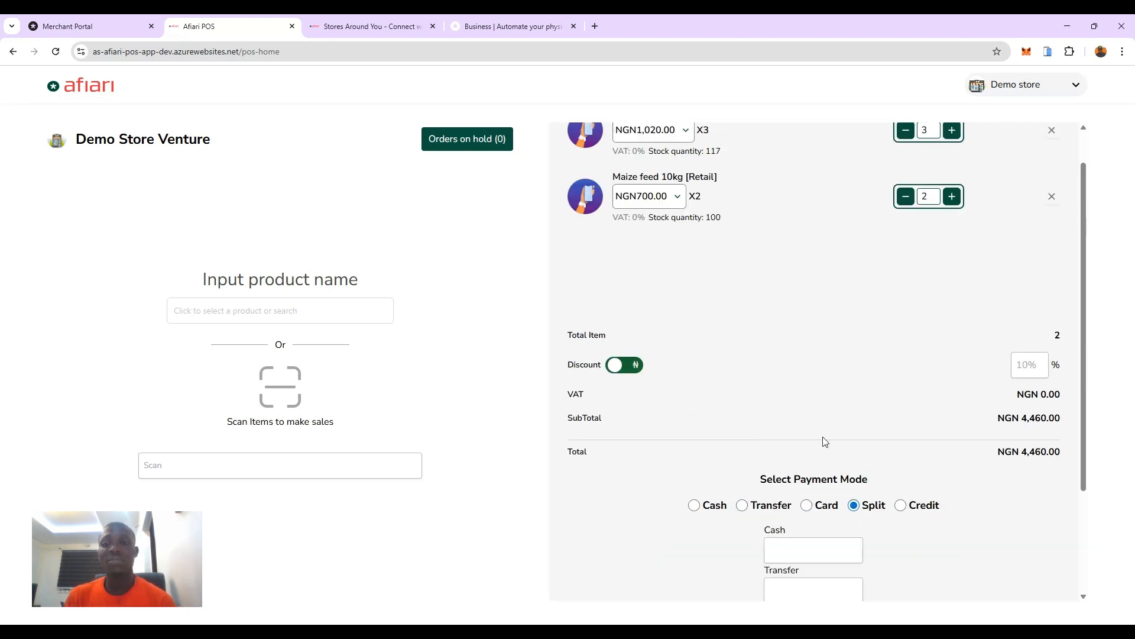
pyautogui.scroll(-3, 825, 442)
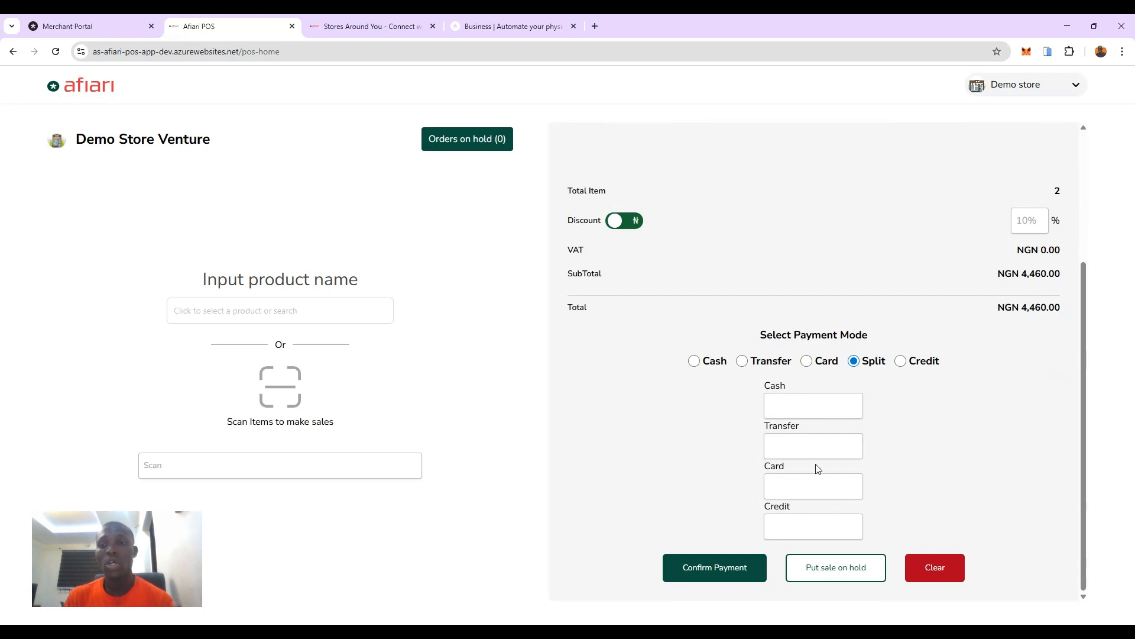
pyautogui.click(902, 362)
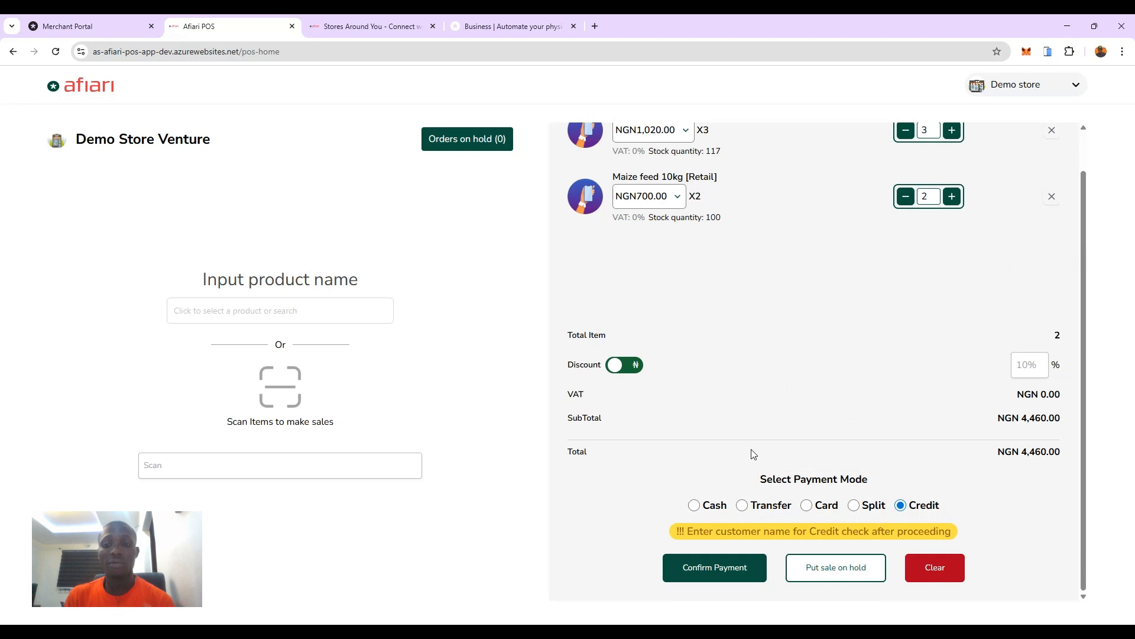
# - Put the sale on hold with Transfer as its payment mode and resume it from the orders on hold
pyautogui.click(742, 507)
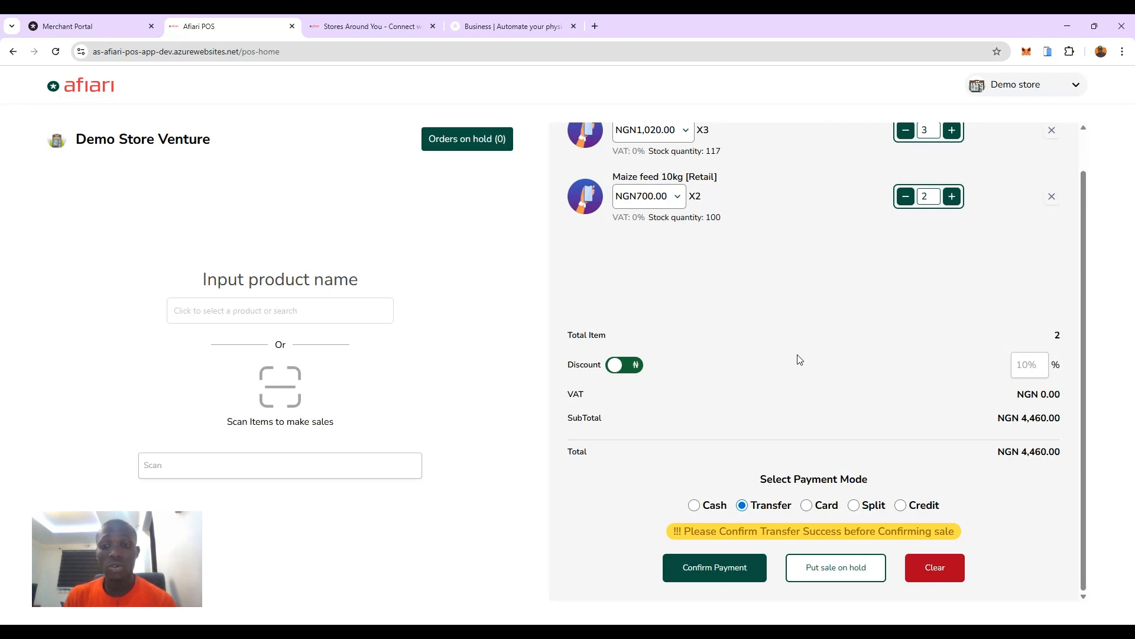
pyautogui.click(846, 578)
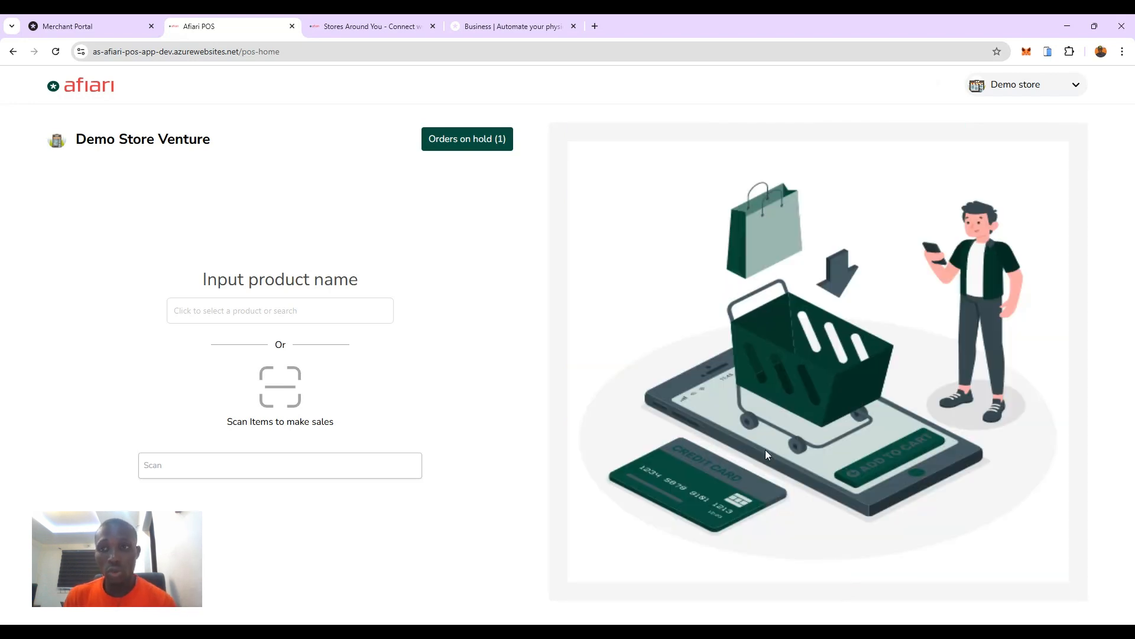
pyautogui.click(479, 144)
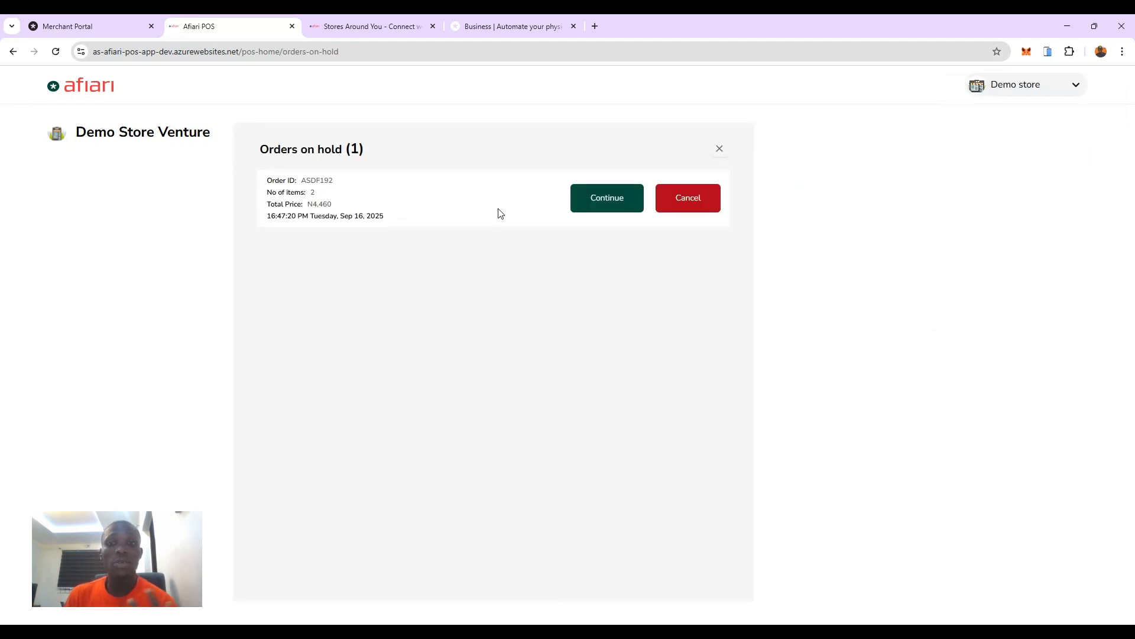
pyautogui.click(593, 207)
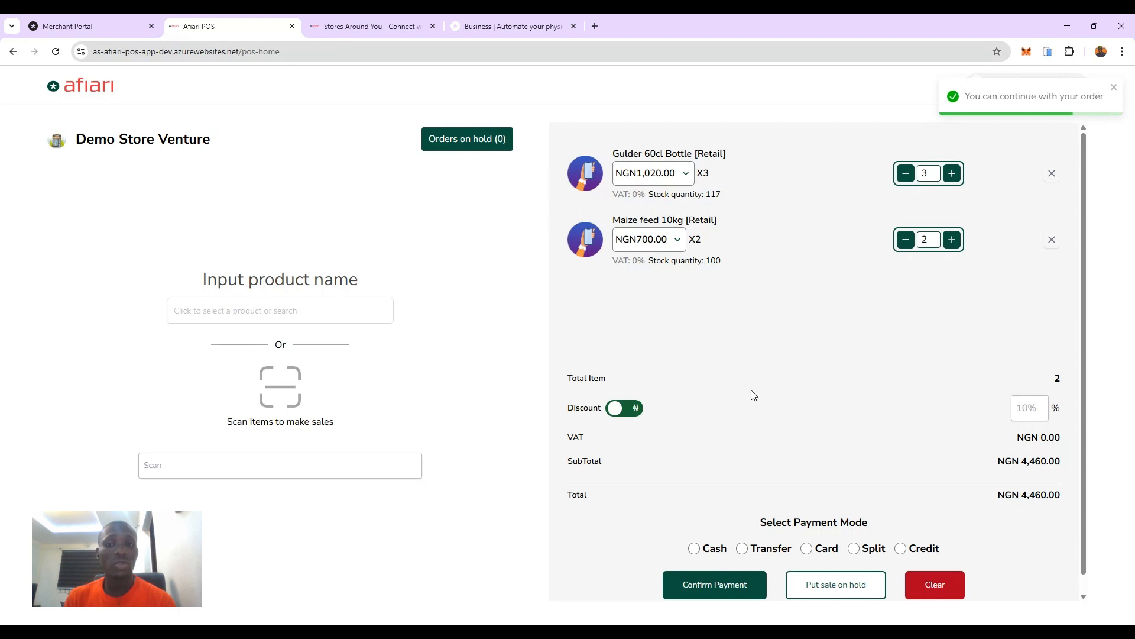
# - Set the resumed sale's payment mode to Transfer and confirm the payment
pyautogui.scroll(-1, 785, 393)
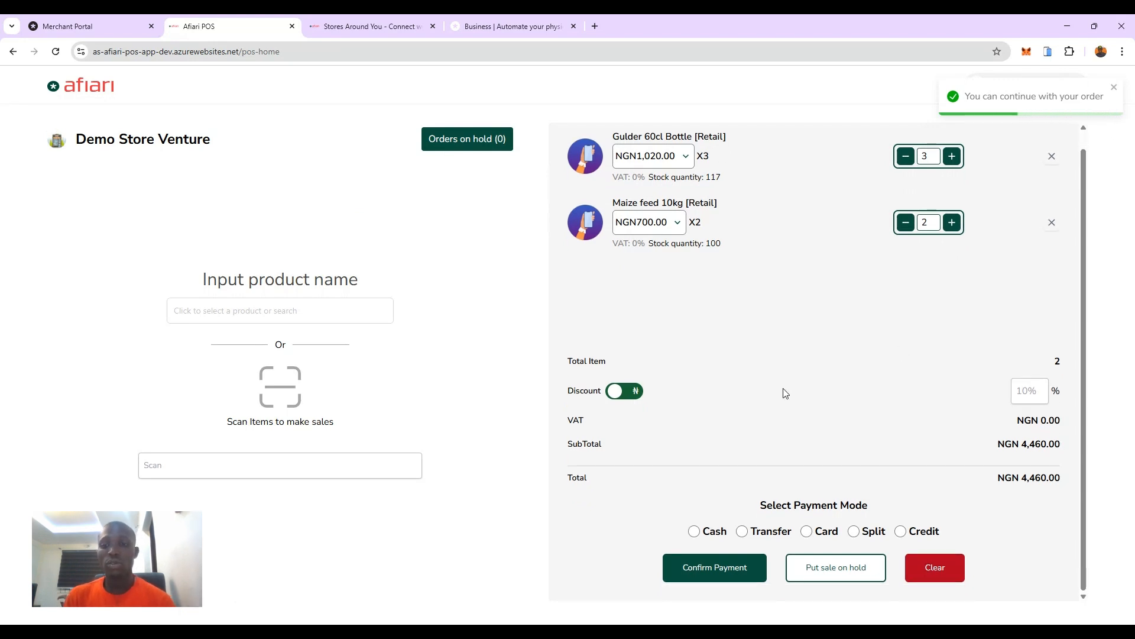
pyautogui.click(743, 532)
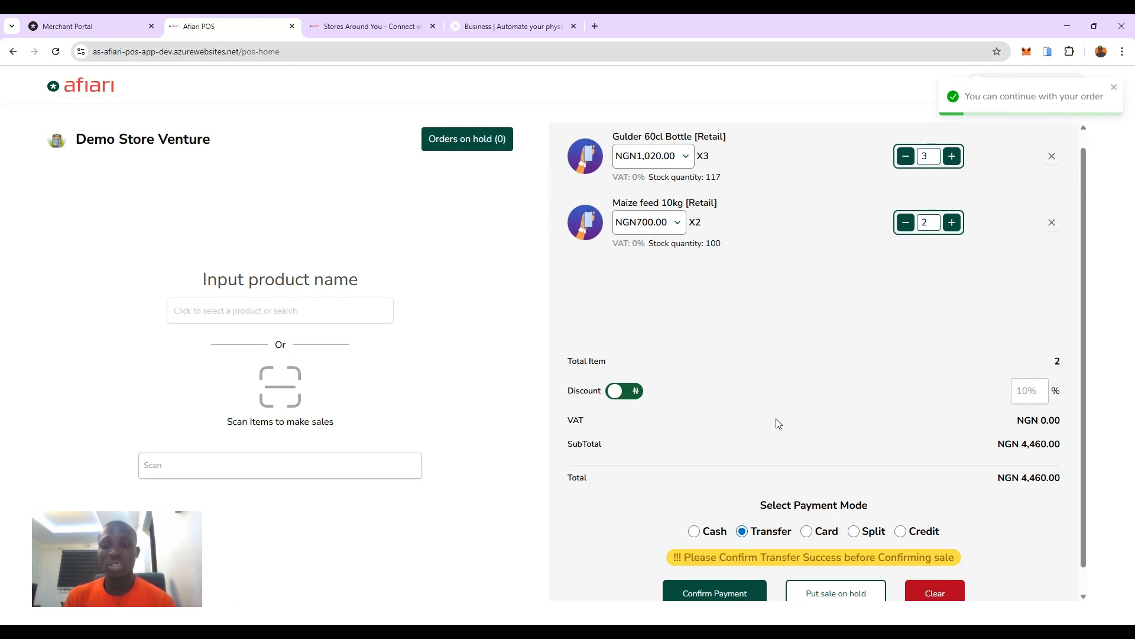
pyautogui.scroll(-1, 775, 424)
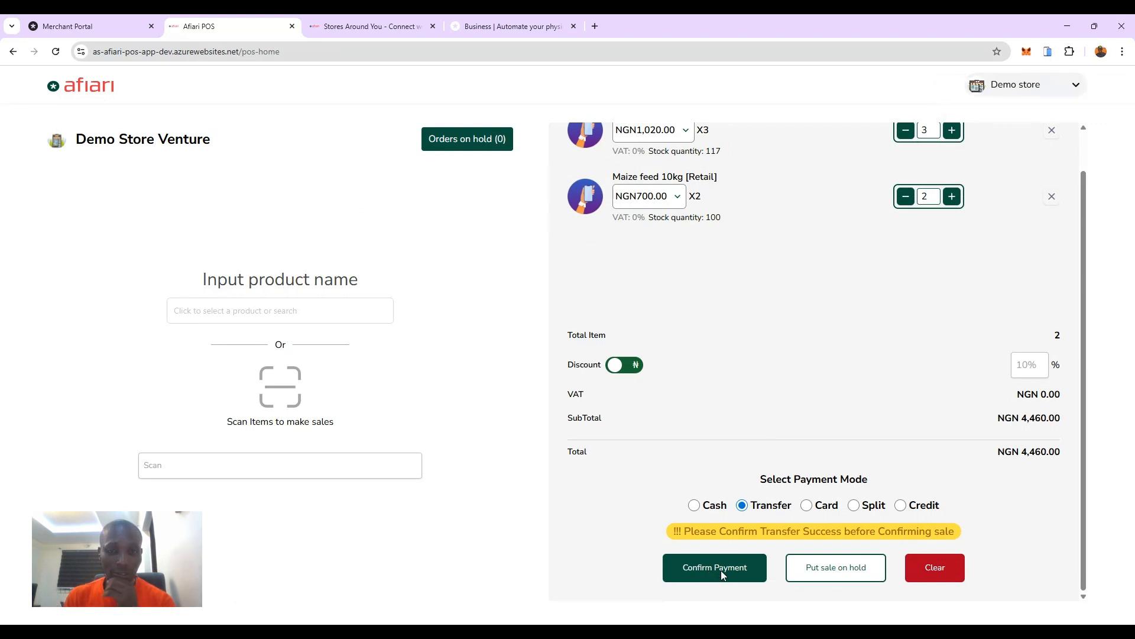
pyautogui.click(721, 574)
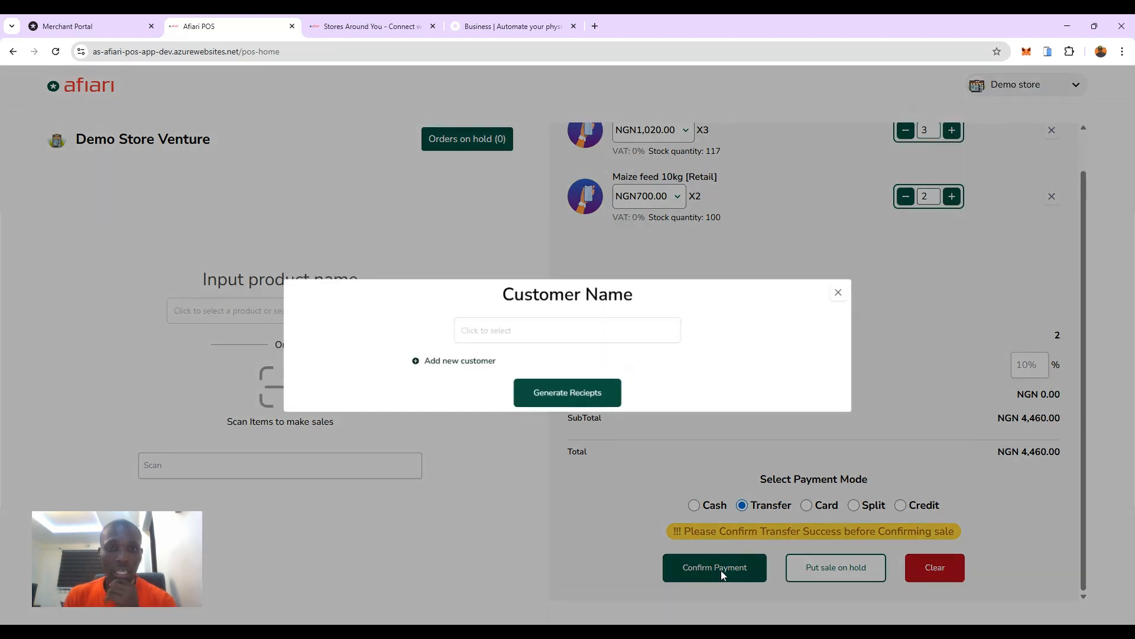
# - Check the new customer form without creating an account, and assign an existing customer found by partial phone number
pyautogui.click(466, 362)
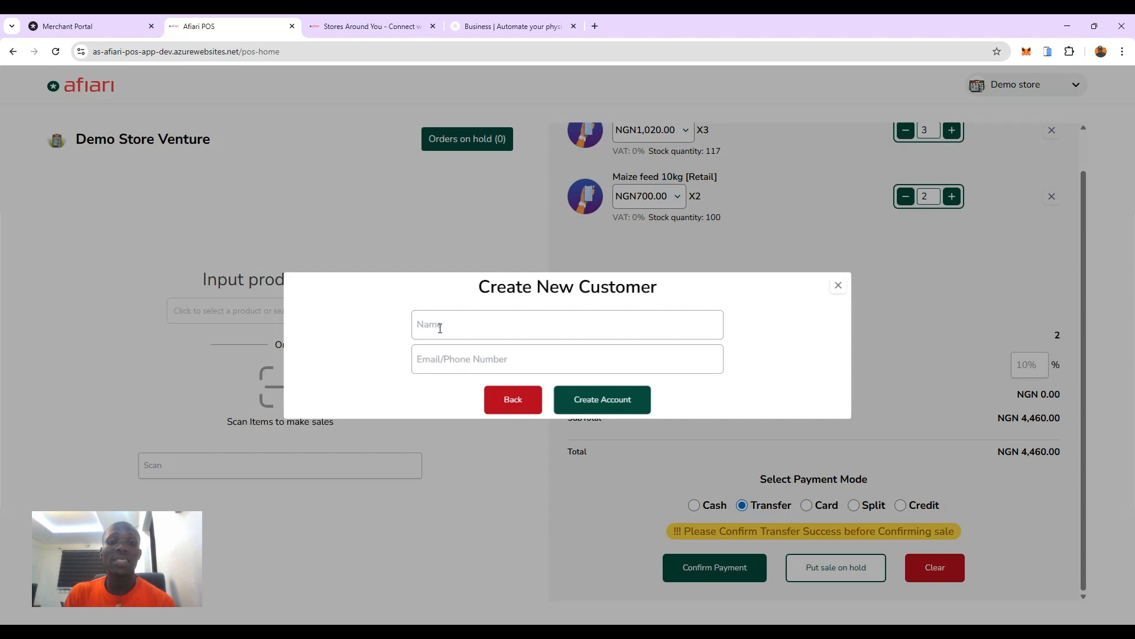
pyautogui.click(519, 405)
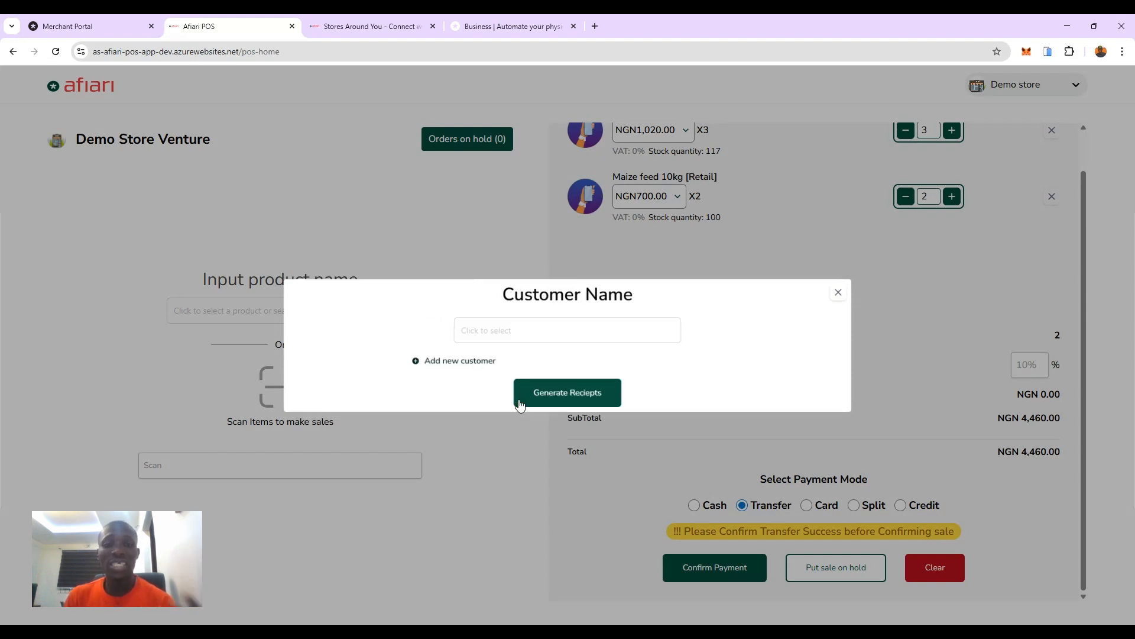
pyautogui.click(571, 335)
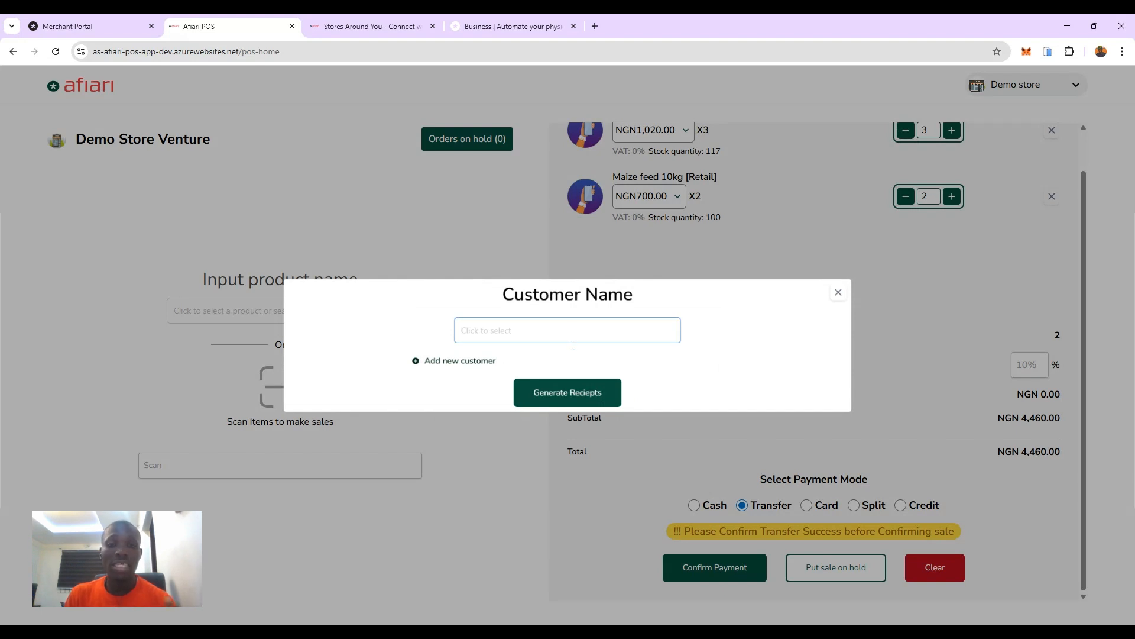
pyautogui.click(520, 332)
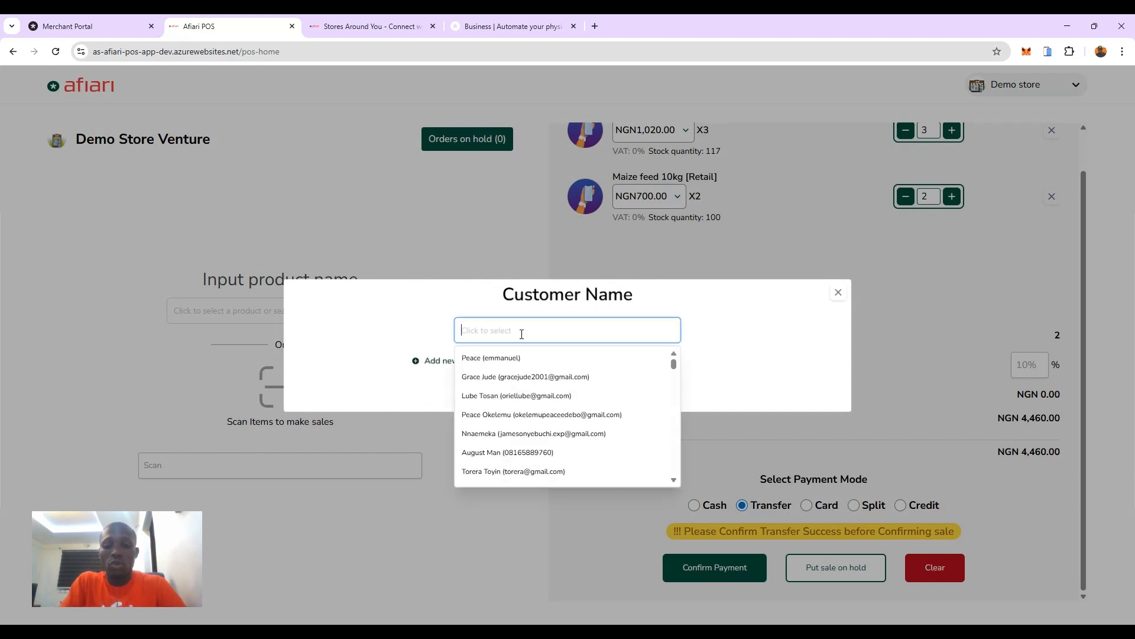
pyautogui.write('0706202')
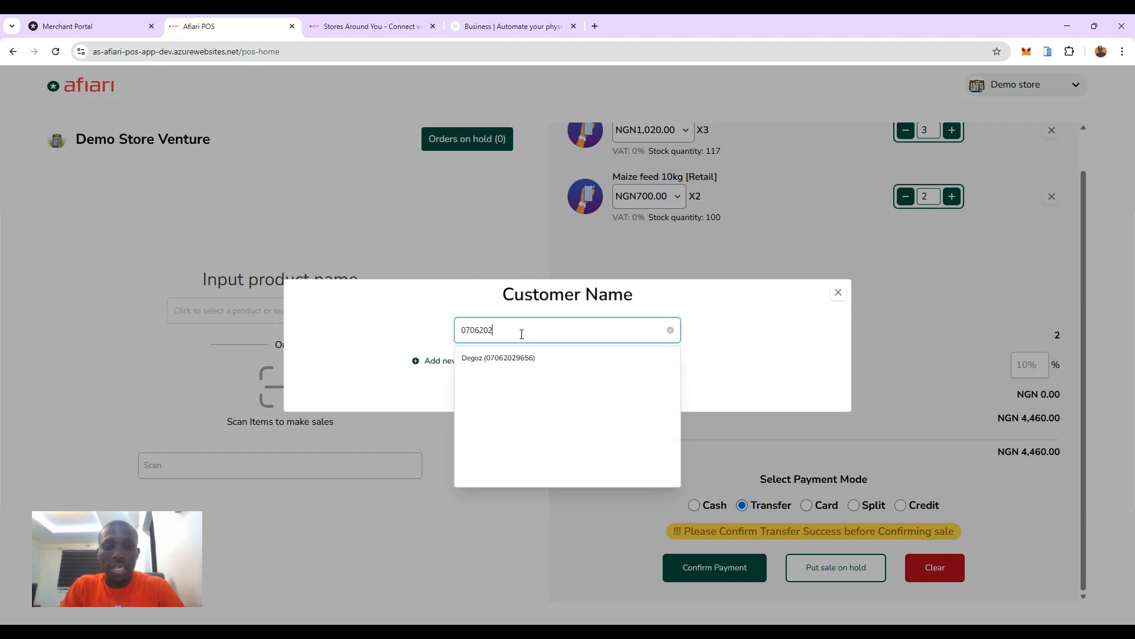
pyautogui.click(517, 370)
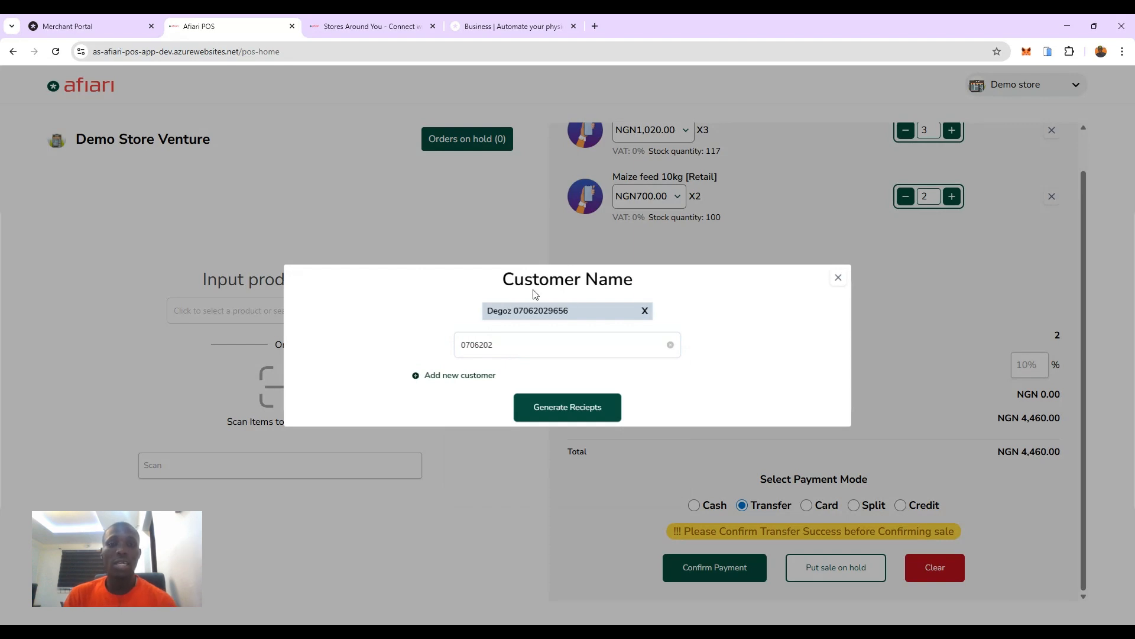
# - Generate the receipt by confirming the order and continuing without a connected POS, and cancel its printing
pyautogui.click(585, 411)
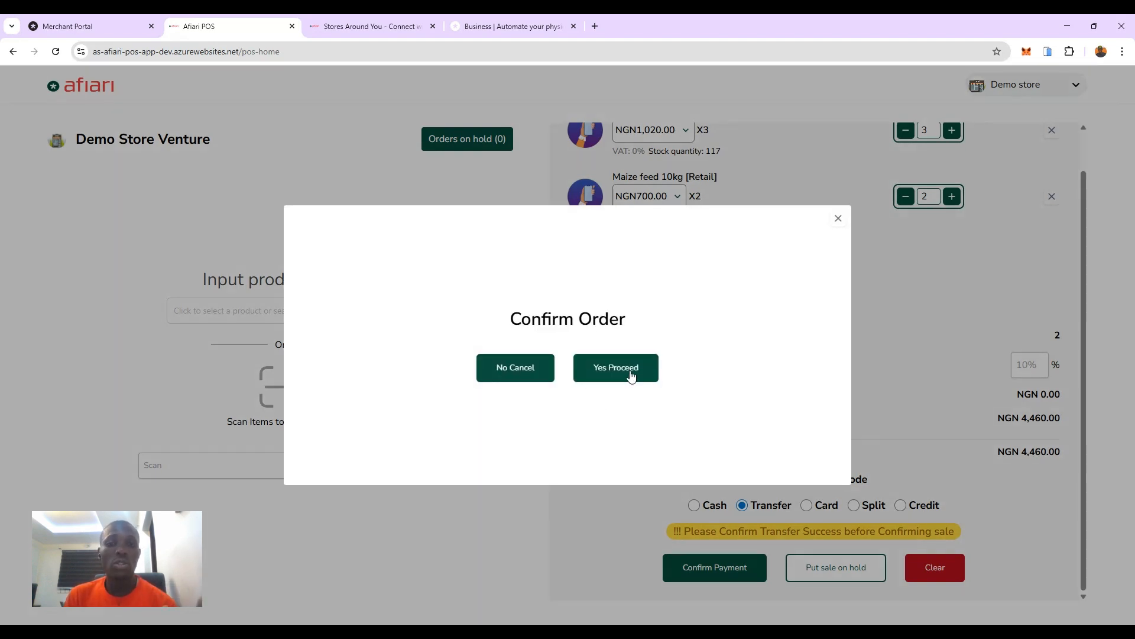
pyautogui.click(631, 375)
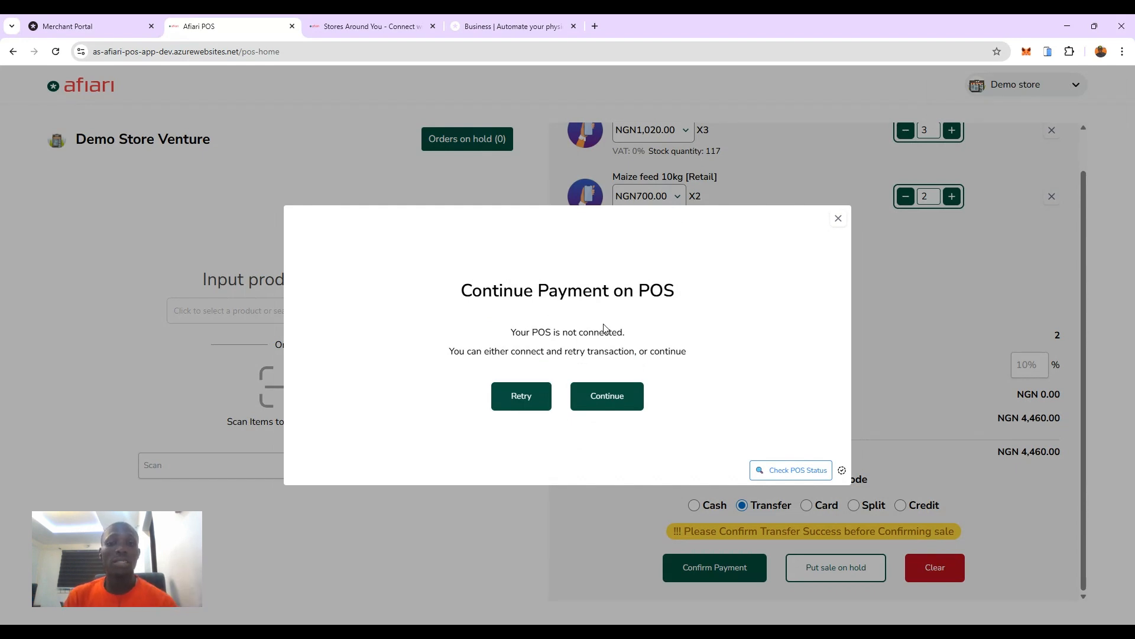
pyautogui.click(621, 401)
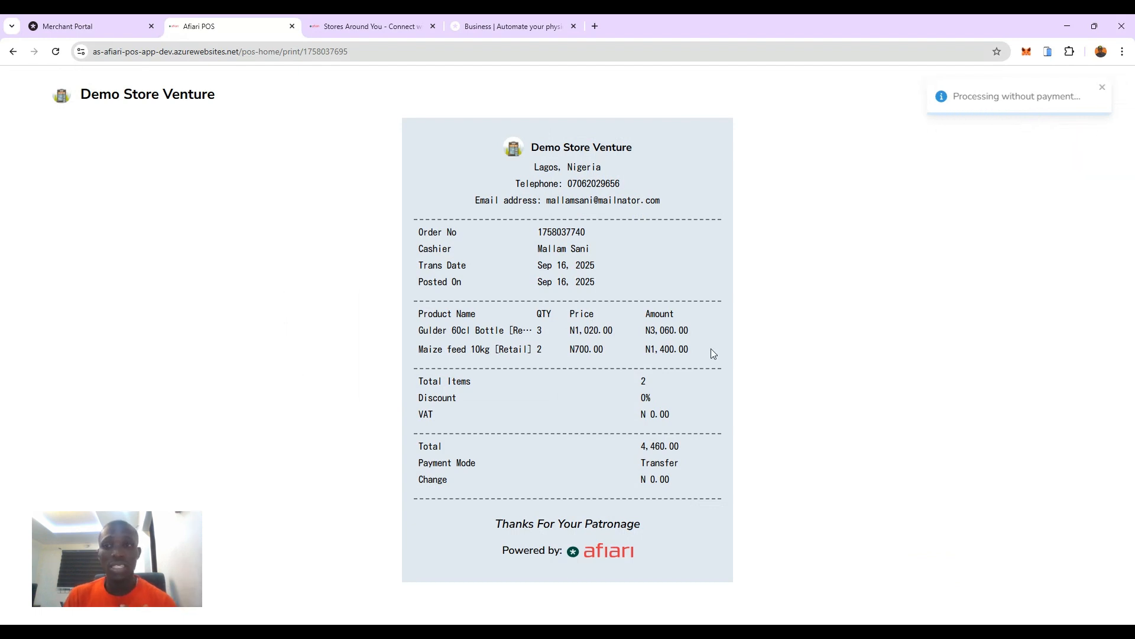
pyautogui.click(1052, 99)
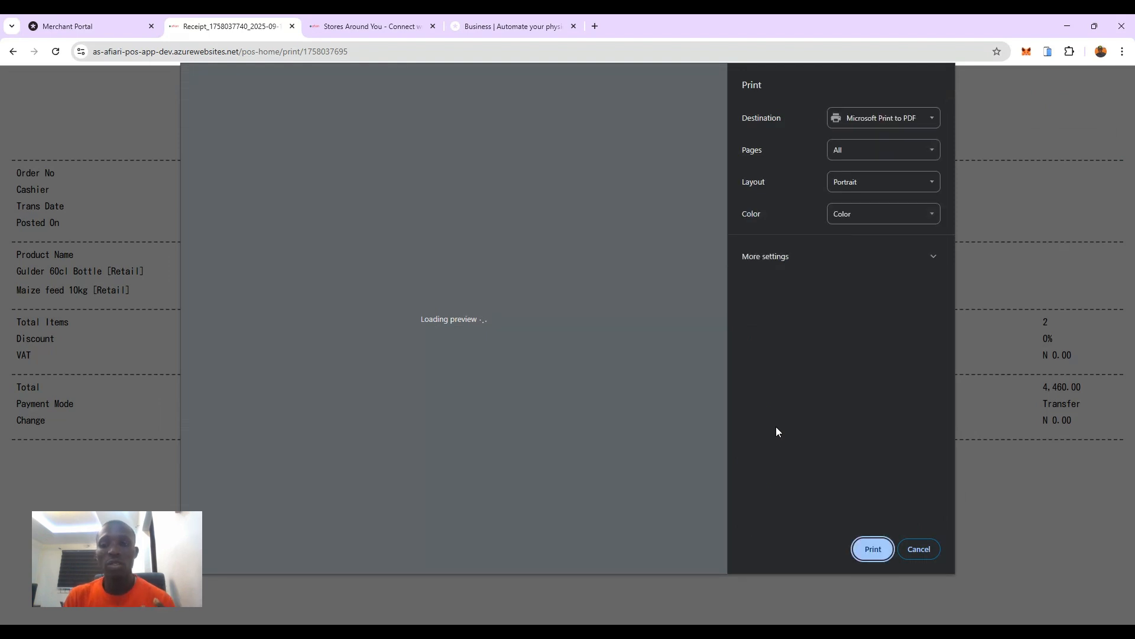
pyautogui.click(917, 549)
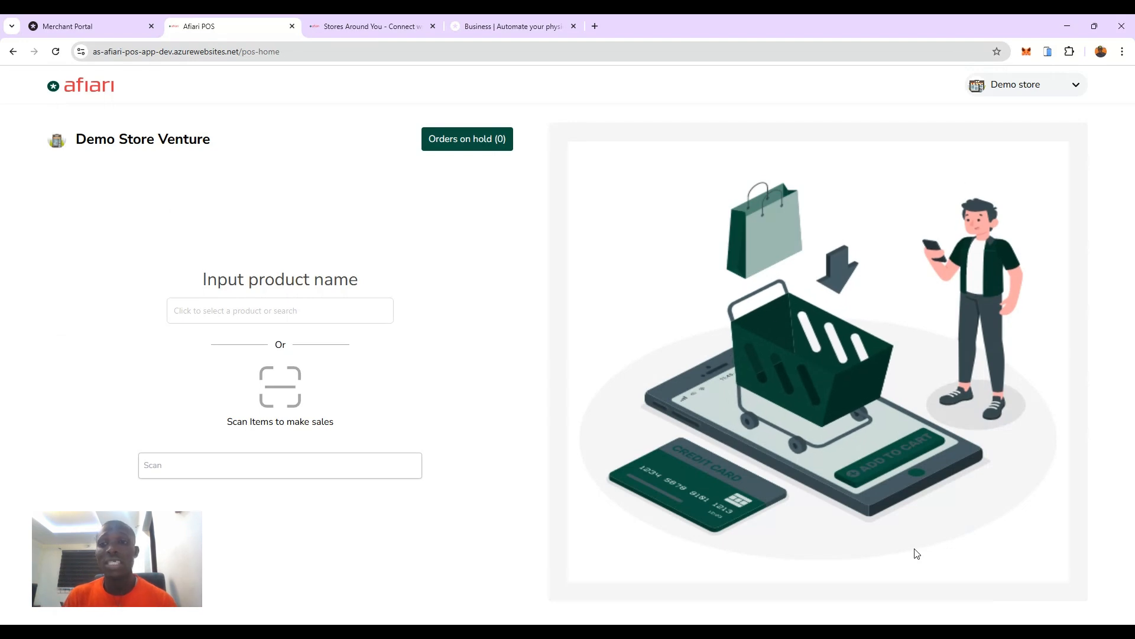